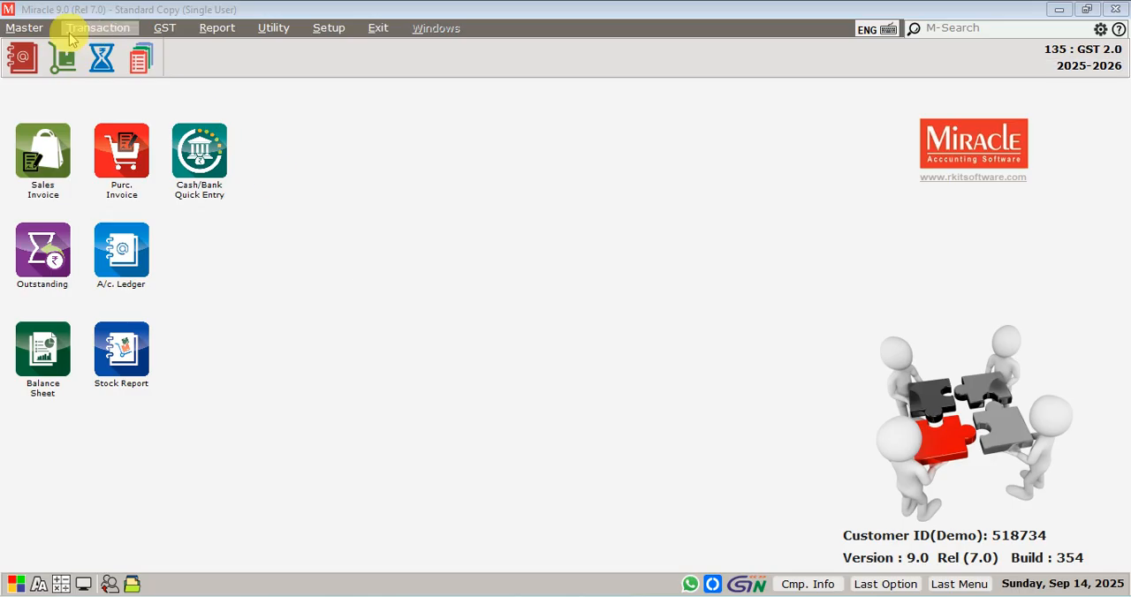
{"action": "left_click", "coordinate": [18, 29]}
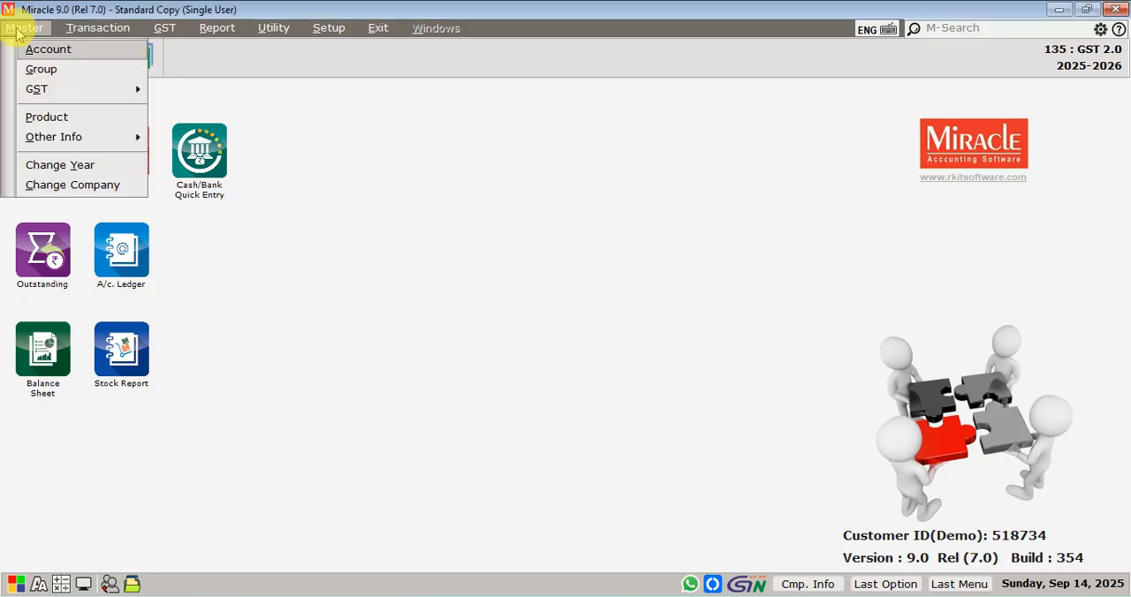
{"action": "left_click", "coordinate": [45, 116]}
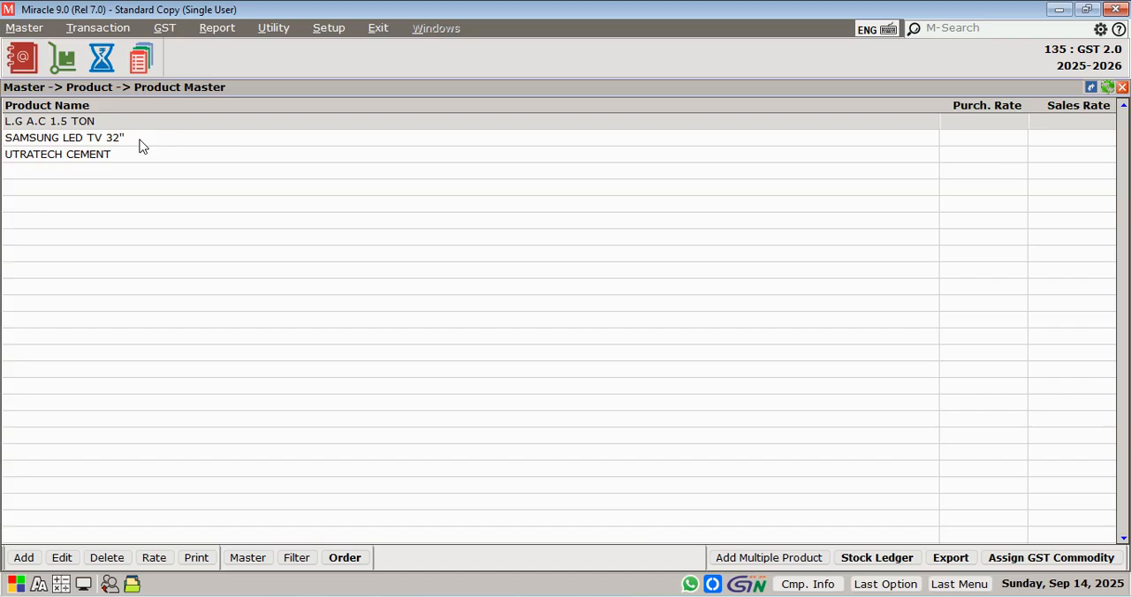
{"action": "left_click", "coordinate": [97, 159]}
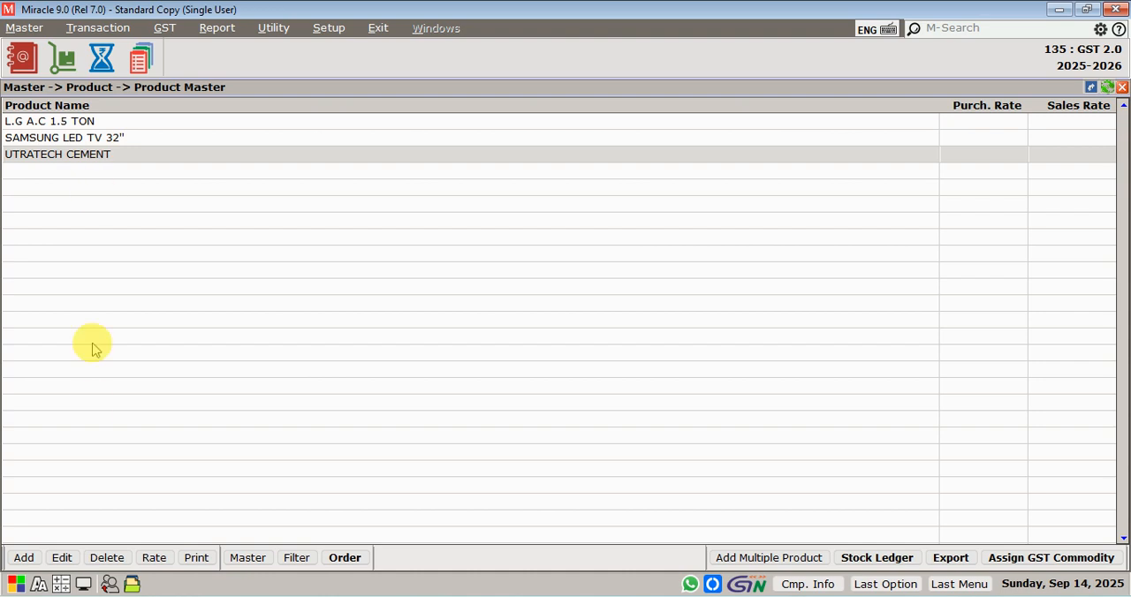
{"action": "left_click", "coordinate": [62, 560]}
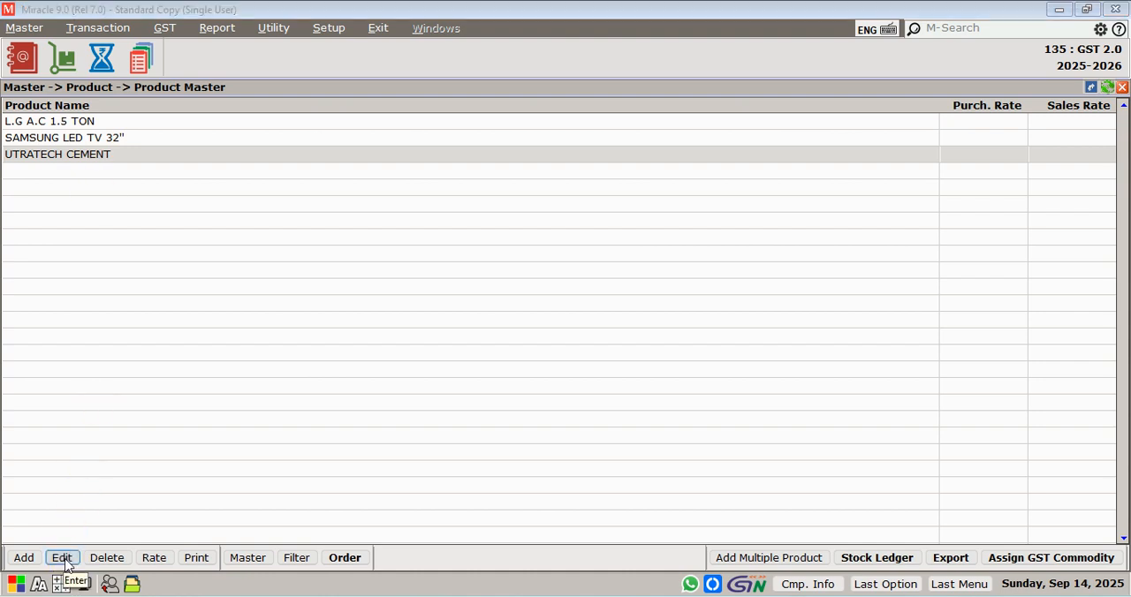
{"action": "left_click", "coordinate": [66, 564]}
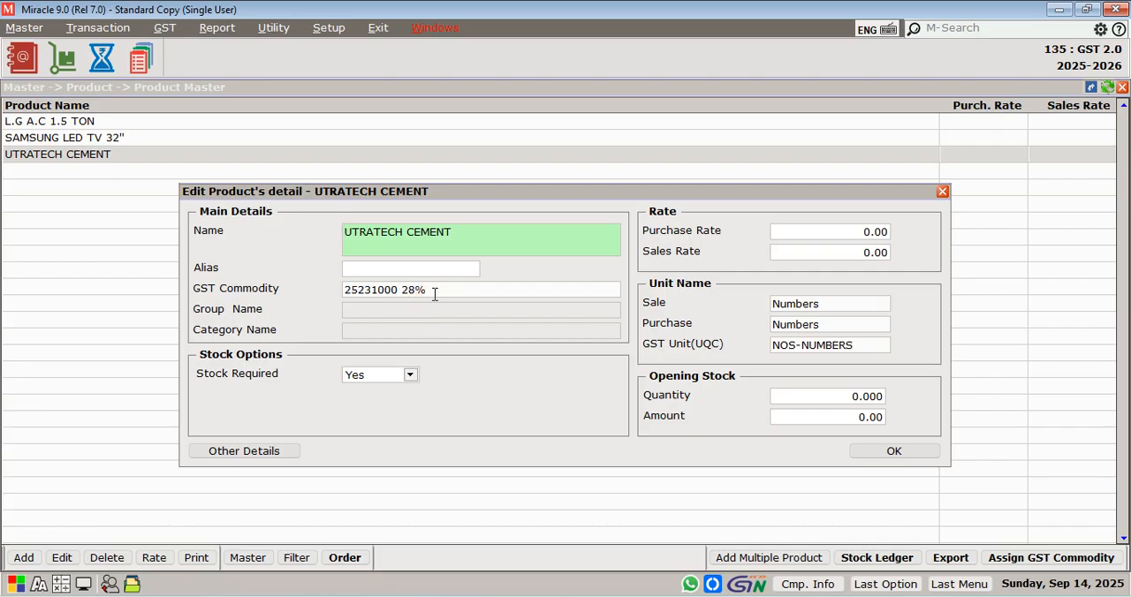
{"action": "left_click", "coordinate": [434, 294]}
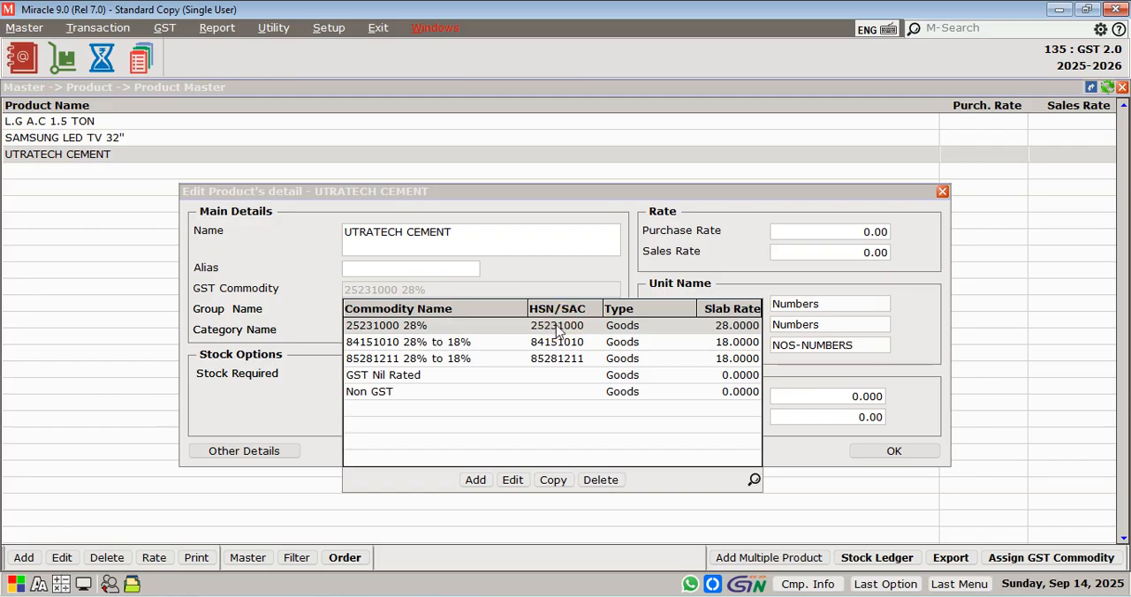
{"action": "left_click", "coordinate": [513, 480]}
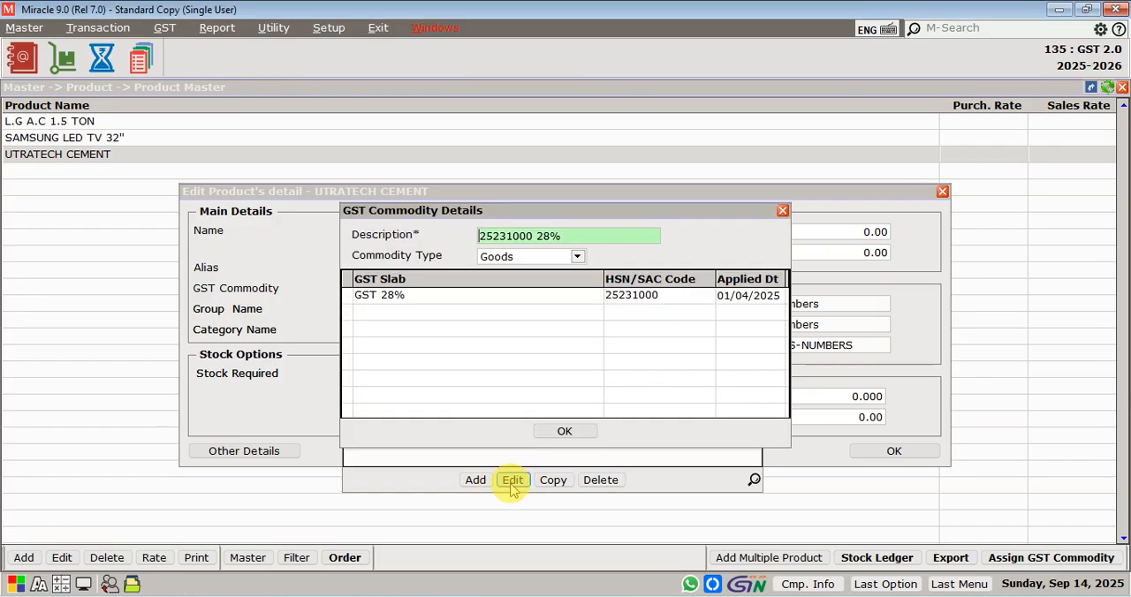
{"action": "left_click", "coordinate": [576, 236]}
{"action": "type", "text": "t"}
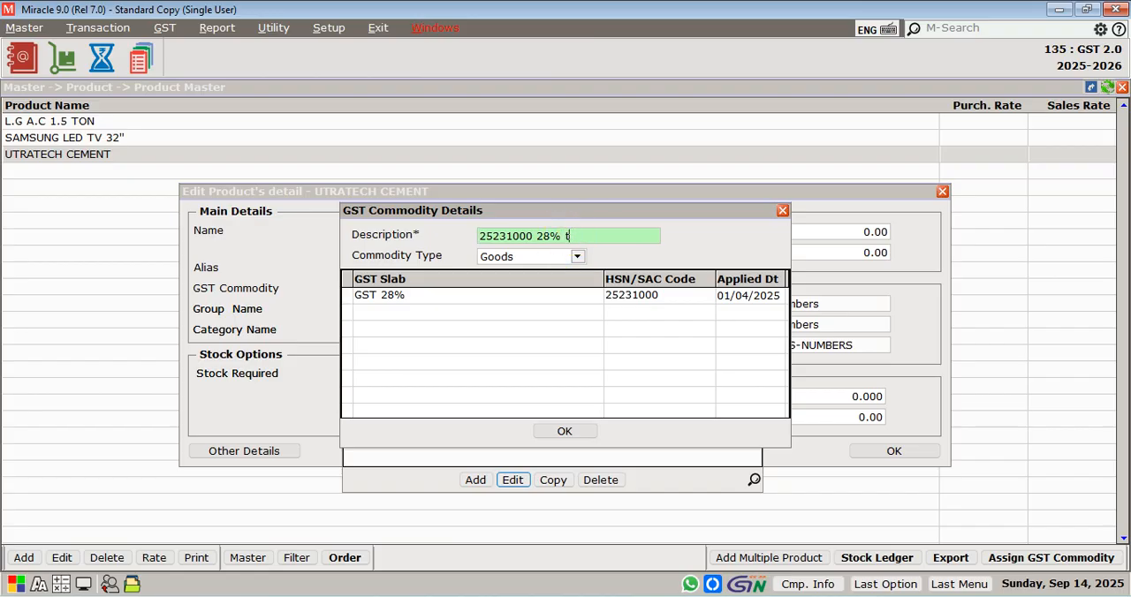
{"action": "type", "text": "o18%"}
{"action": "key", "text": "Left"}
{"action": "key", "text": "Left"}
{"action": "key", "text": "Left"}
{"action": "key", "text": "Return"}
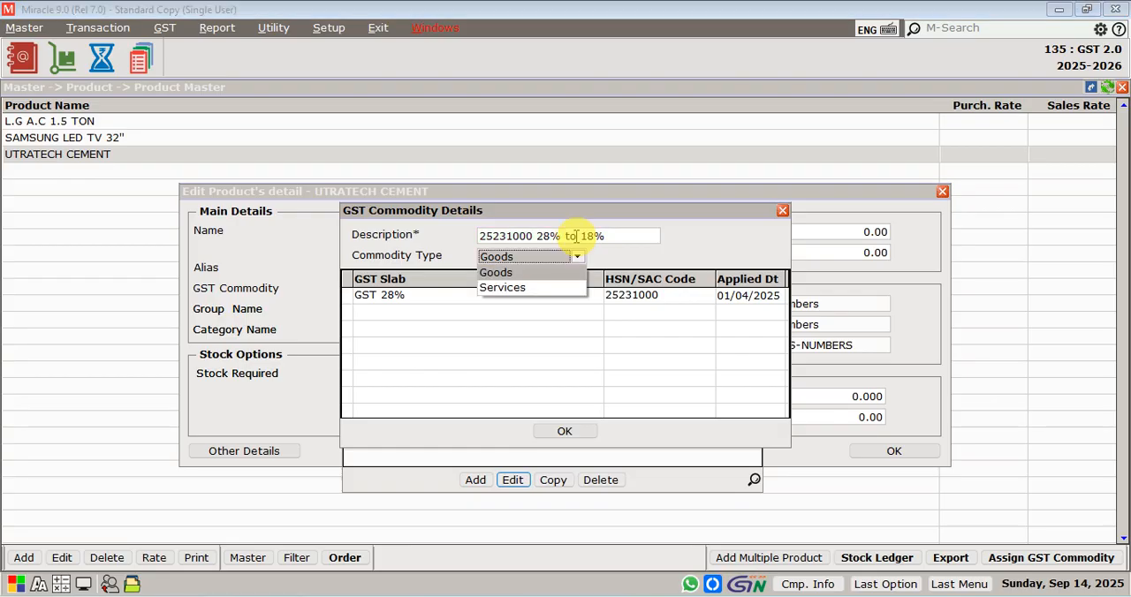
{"action": "key", "text": "Return"}
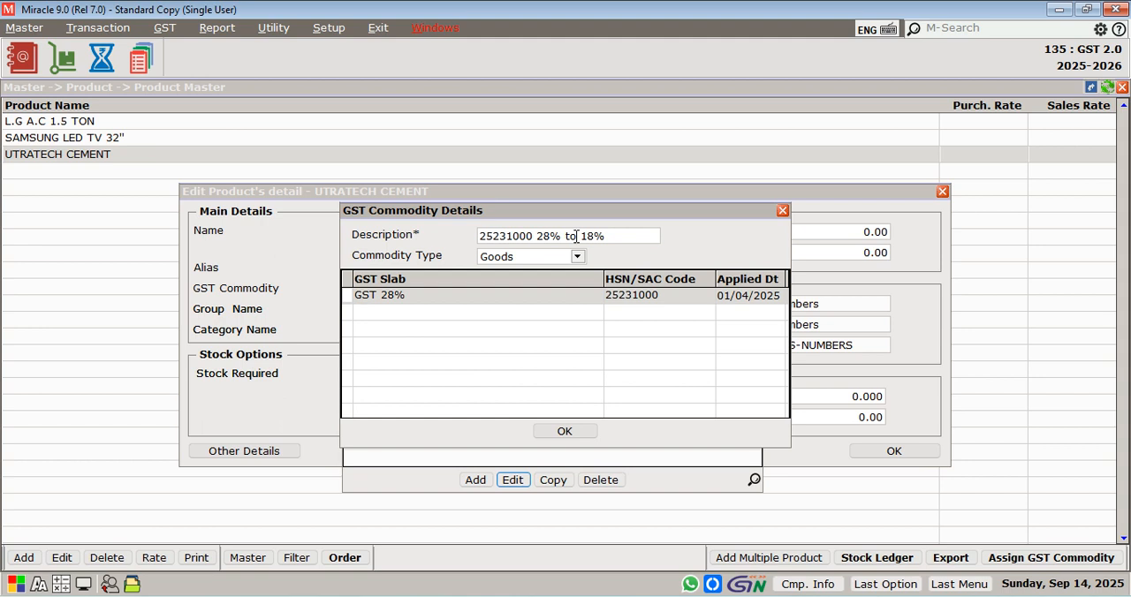
Add a second row to the commodity's slab table with the GST 18% slab
{"action": "key", "text": "Down"}
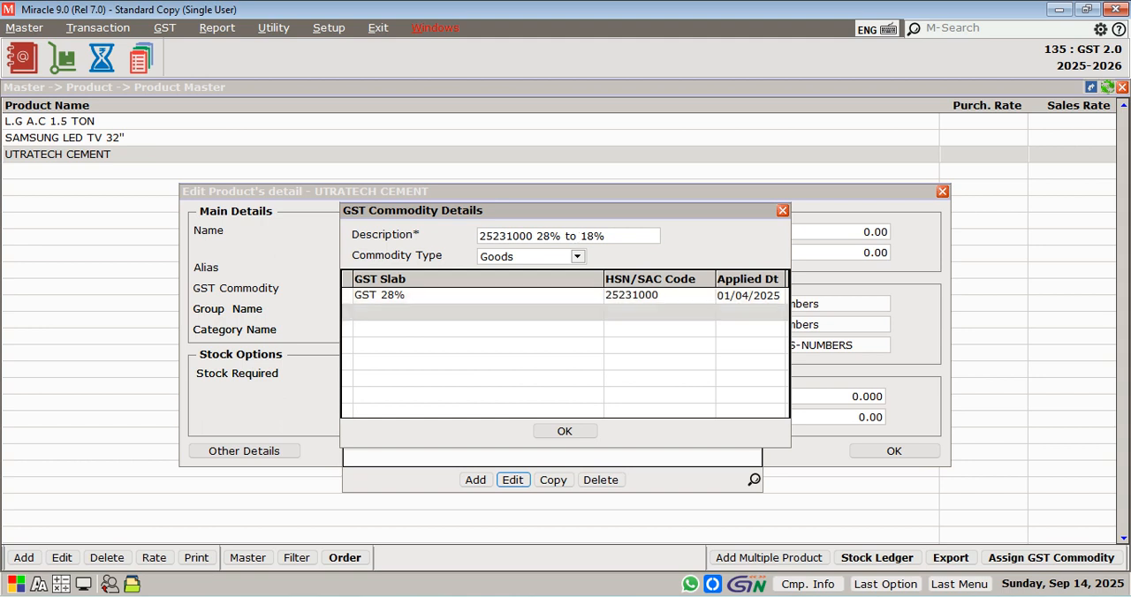
{"action": "left_click", "coordinate": [351, 313]}
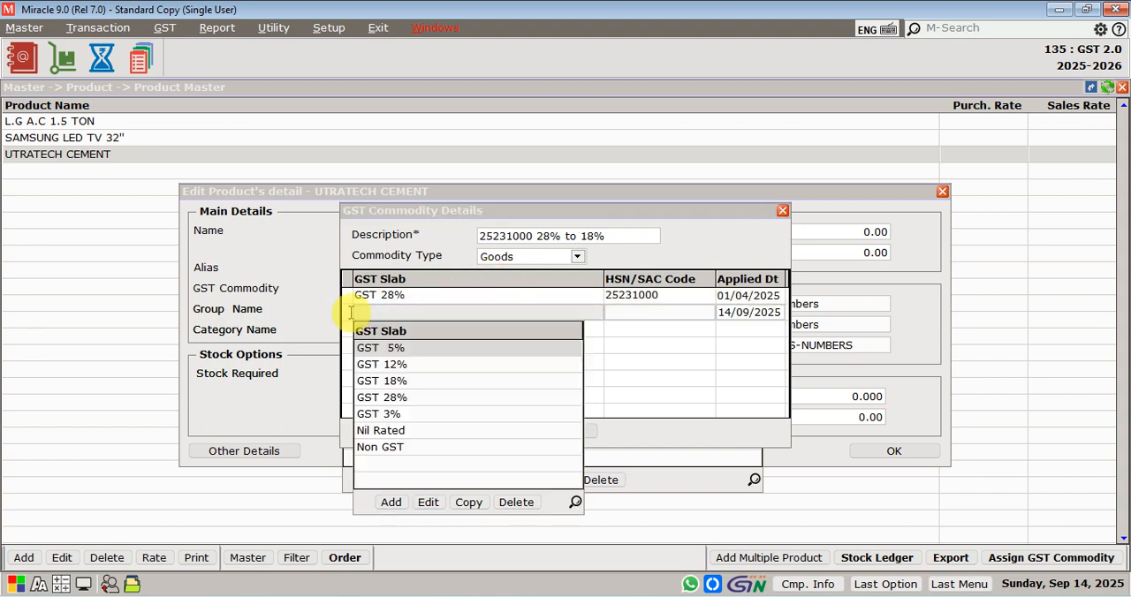
{"action": "key", "text": "Down"}
{"action": "key", "text": "Down"}
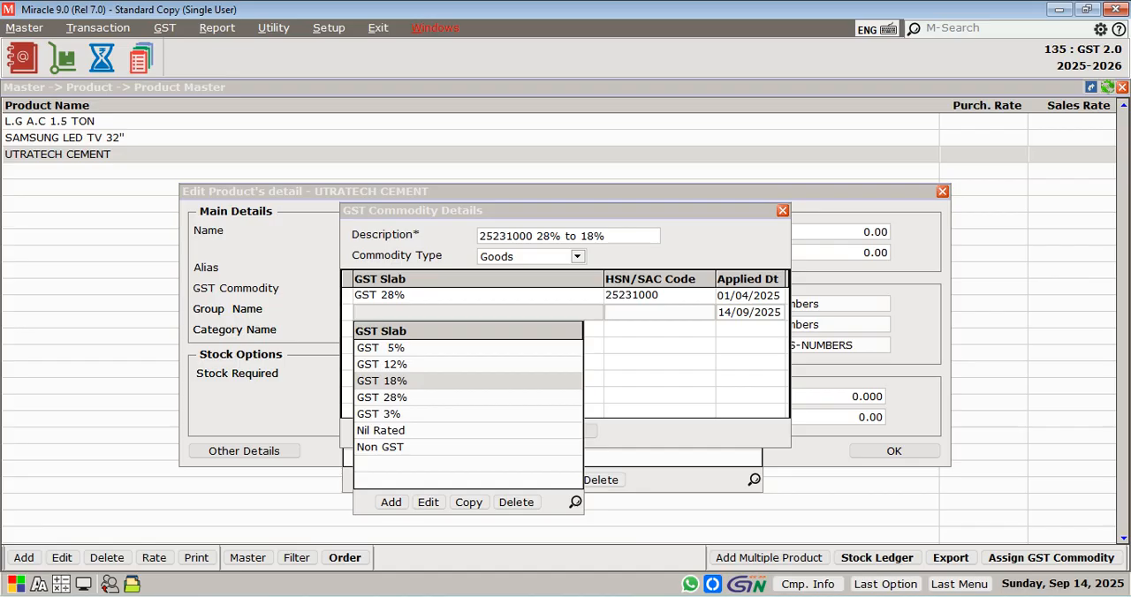
{"action": "key", "text": "Return"}
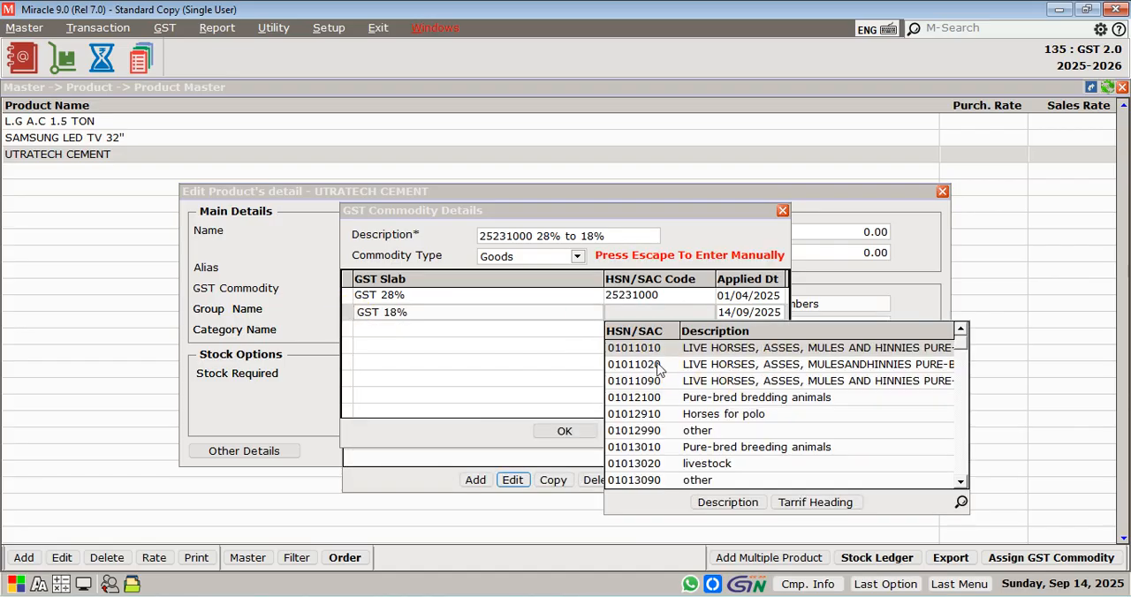
Cycle through the HSN list levels and assign HSN/SAC code 25231000 to the GST 18% row
{"action": "left_click", "coordinate": [795, 504]}
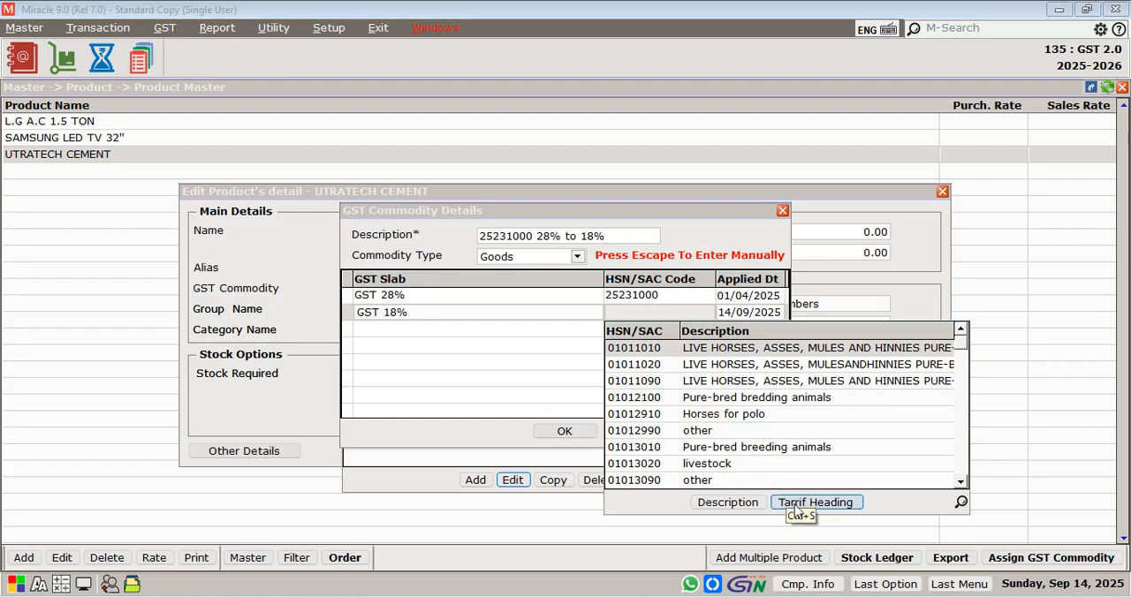
{"action": "left_click", "coordinate": [798, 505]}
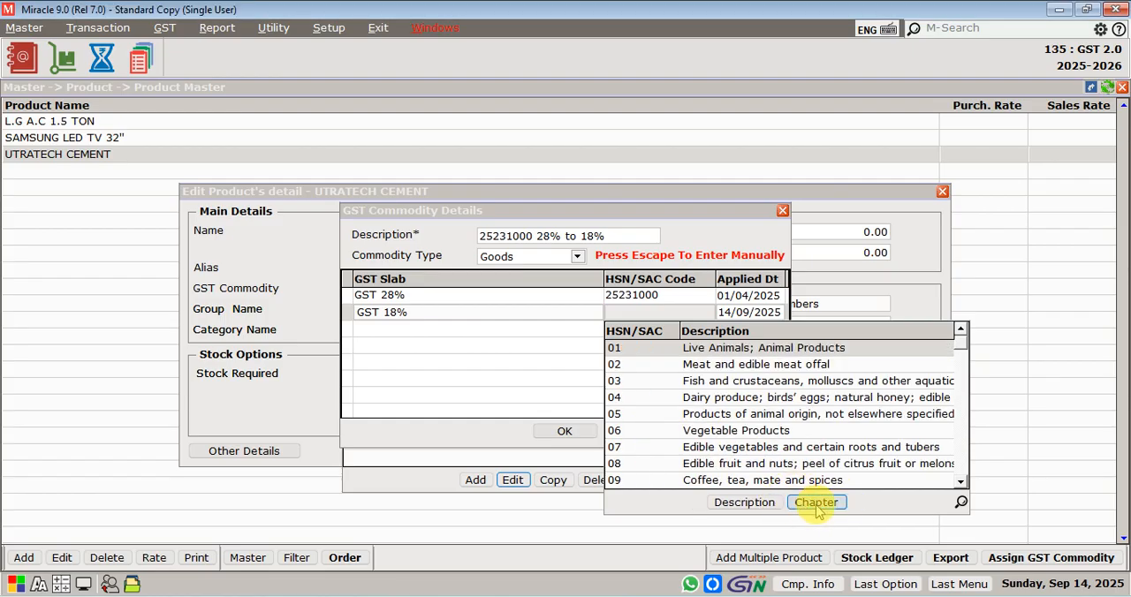
{"action": "left_click", "coordinate": [817, 508]}
{"action": "left_click", "coordinate": [817, 508]}
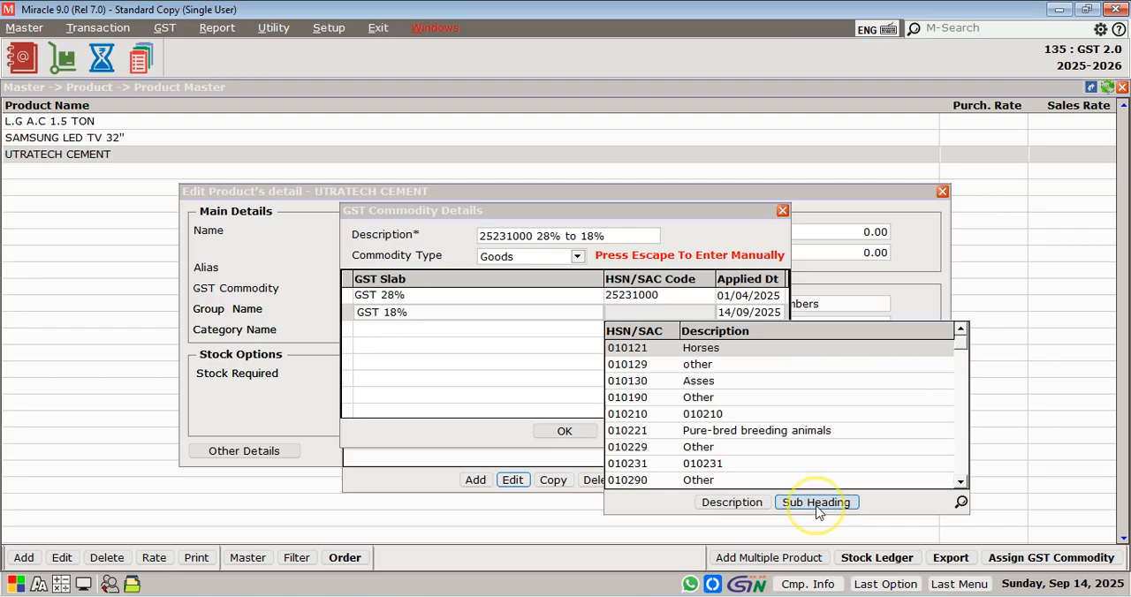
{"action": "left_click", "coordinate": [816, 508]}
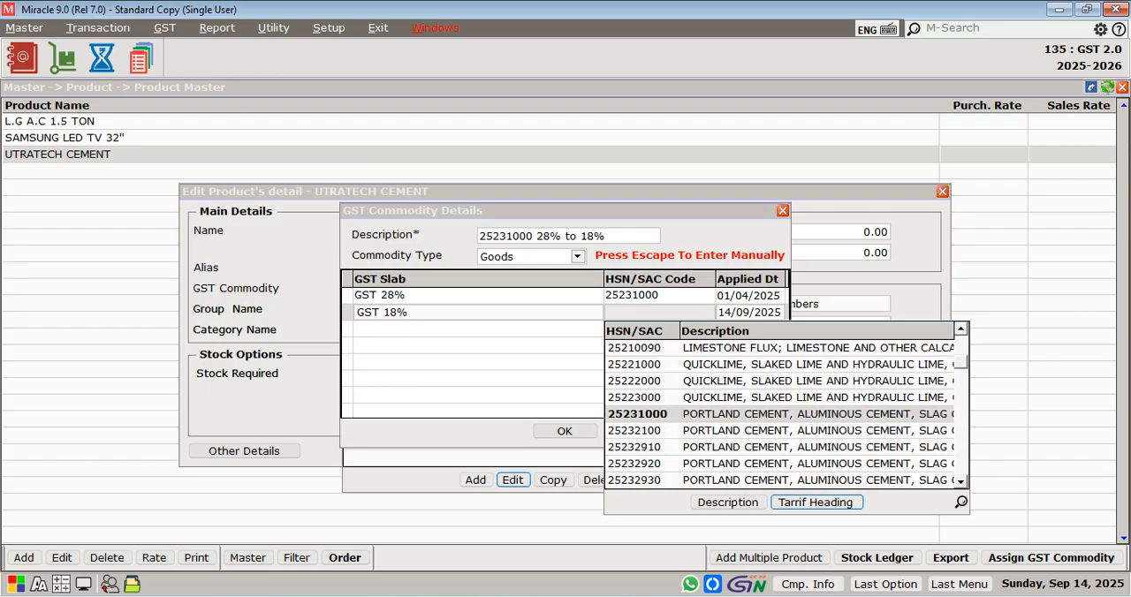
{"action": "double_click", "coordinate": [637, 414]}
{"action": "key", "text": "Return"}
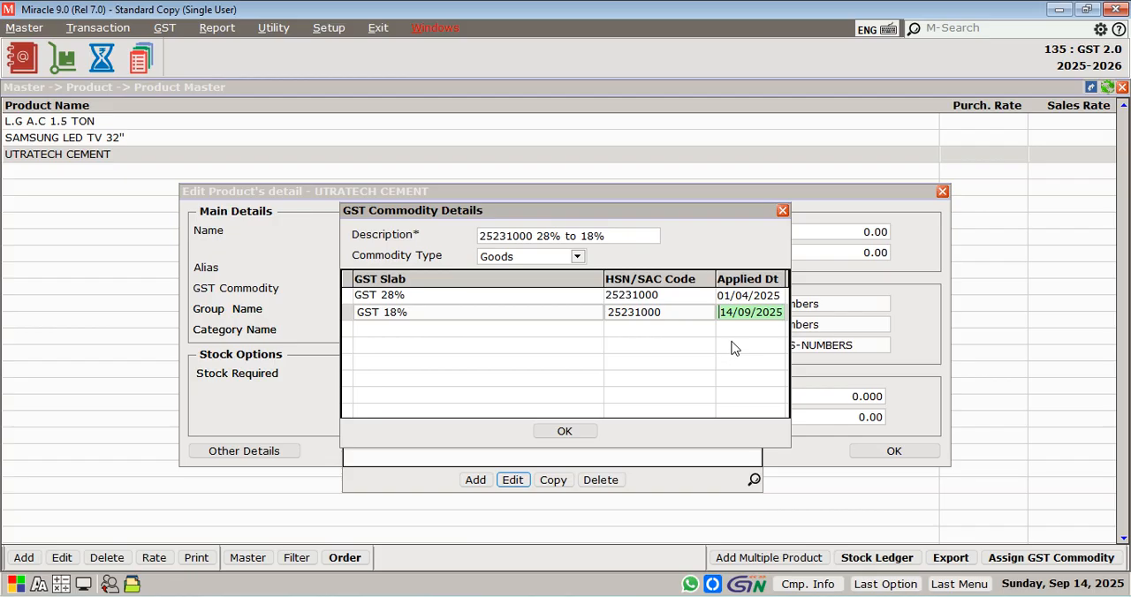
Set the GST 18% row's applied date to 22/09/2025, save the commodity and leave the product's details
{"action": "type", "text": "22"}
{"action": "key", "text": "Return"}
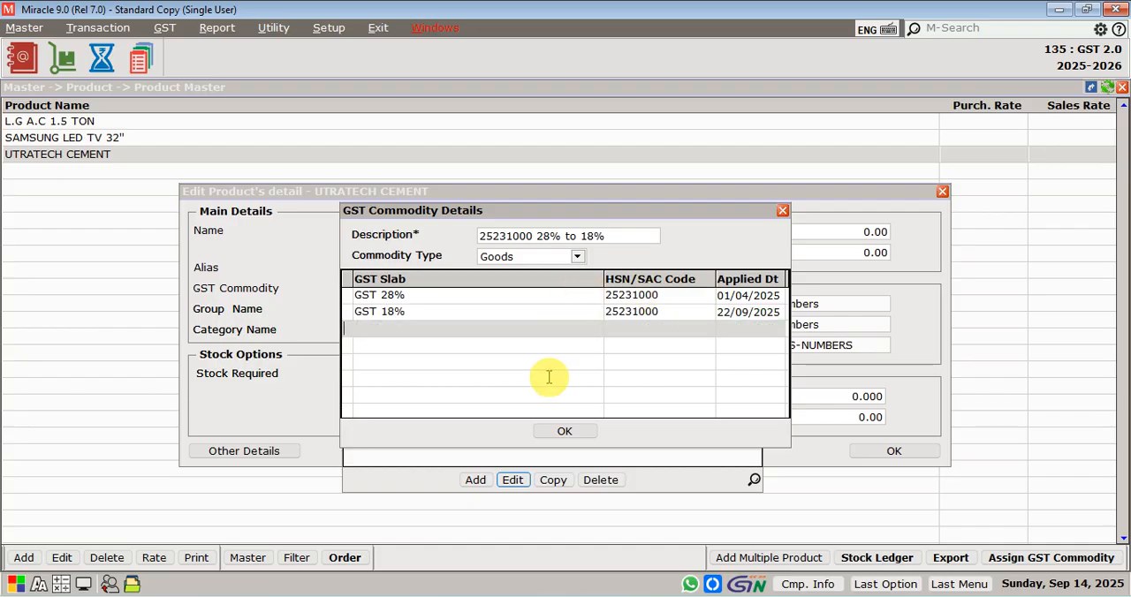
{"action": "left_click", "coordinate": [558, 433]}
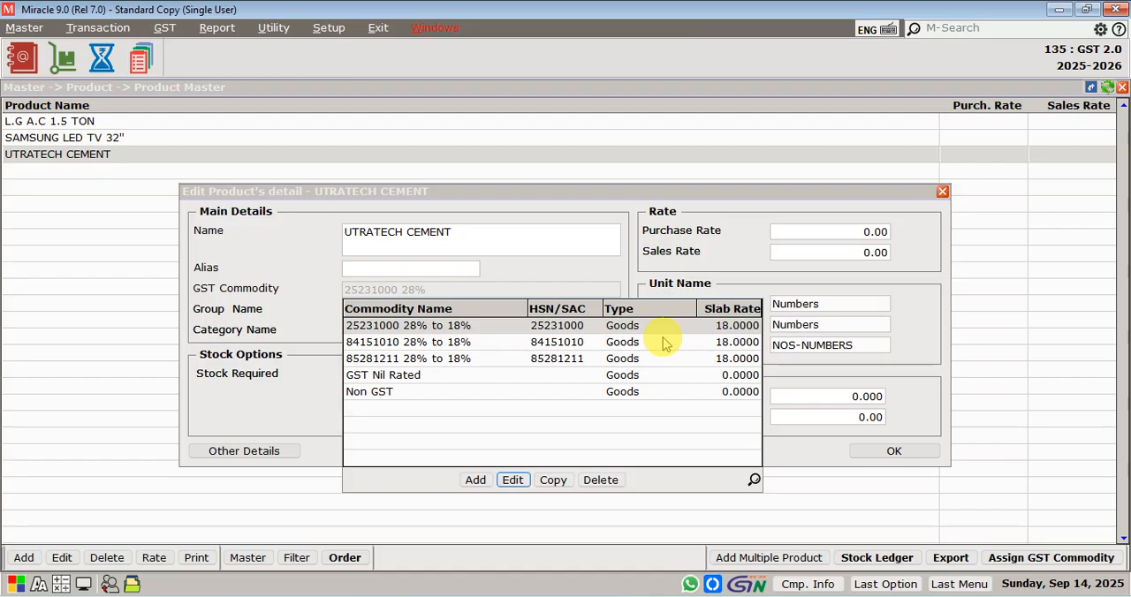
{"action": "key", "text": "Escape"}
{"action": "key", "text": "Escape"}
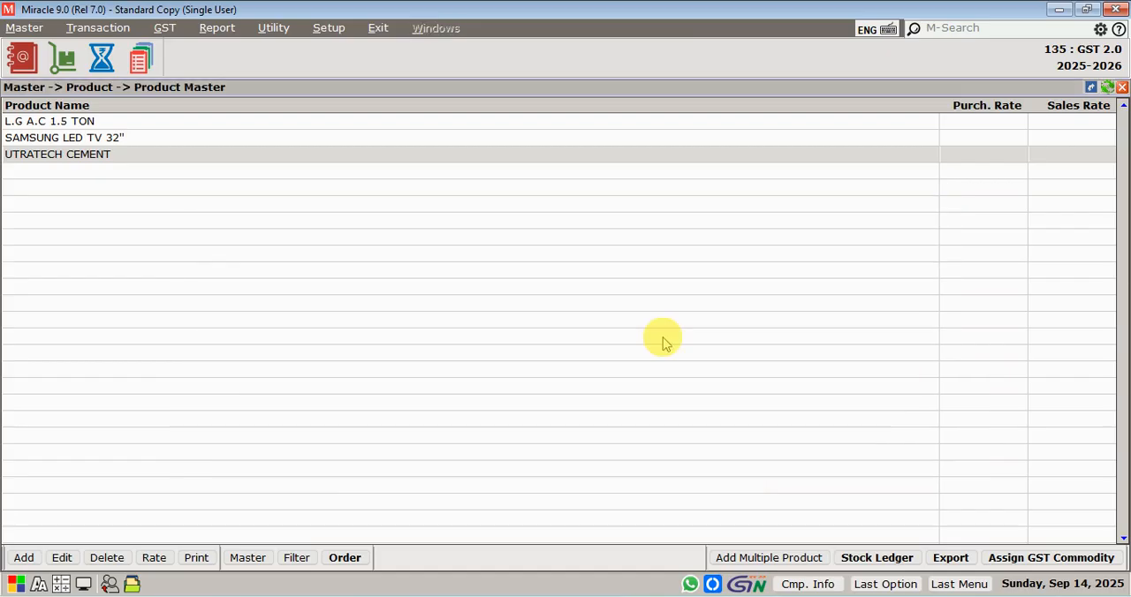
Review the GST slabs and applied dates of the commodity assigned to SAMSUNG LED TV 32", then close the product master
{"action": "left_click", "coordinate": [392, 137]}
{"action": "left_click", "coordinate": [62, 558]}
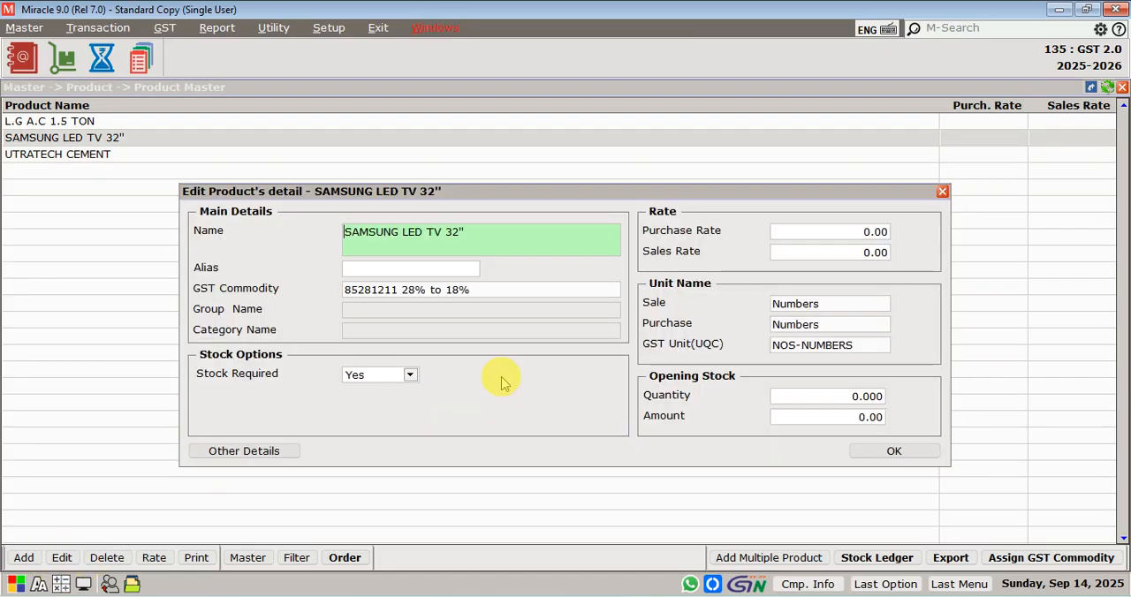
{"action": "left_click", "coordinate": [505, 289]}
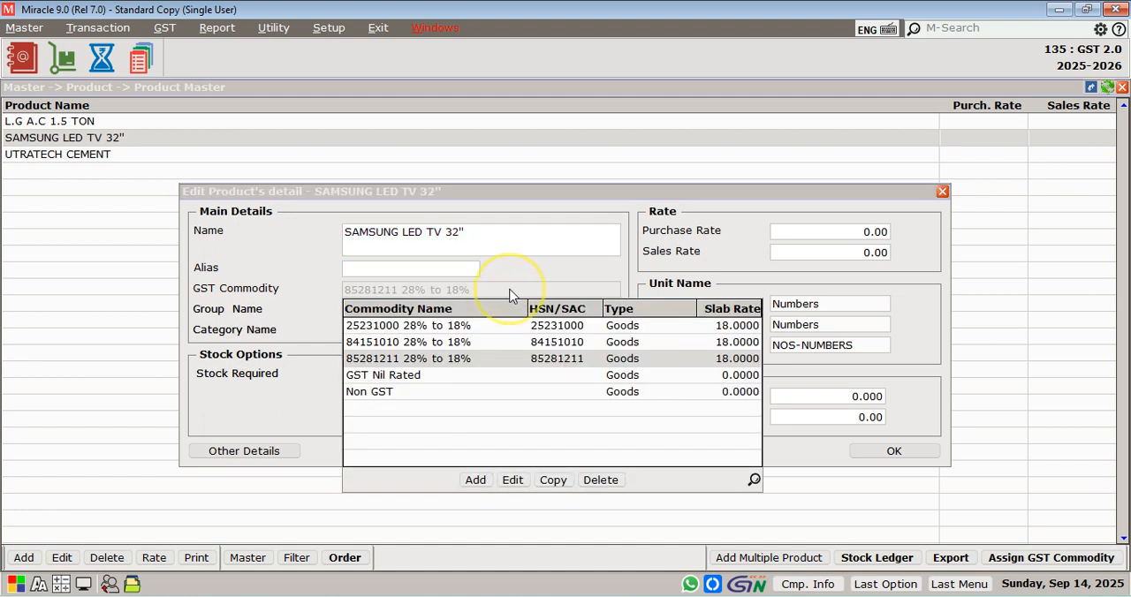
{"action": "left_click", "coordinate": [511, 484]}
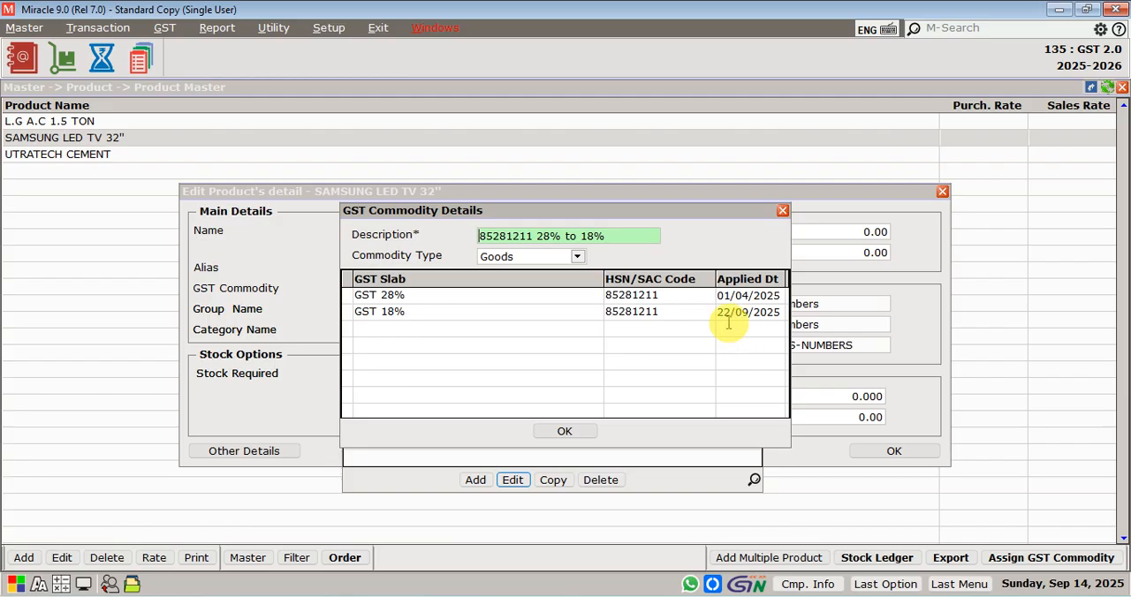
{"action": "key", "text": "Escape"}
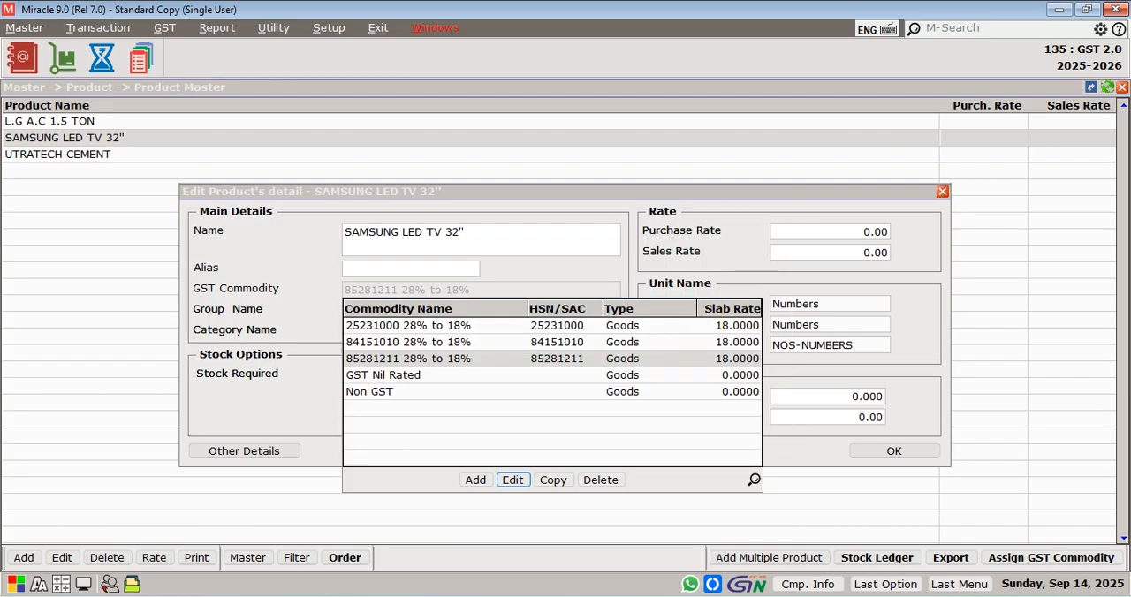
{"action": "key", "text": "Escape"}
{"action": "key", "text": "Escape"}
{"action": "key", "text": "Escape"}
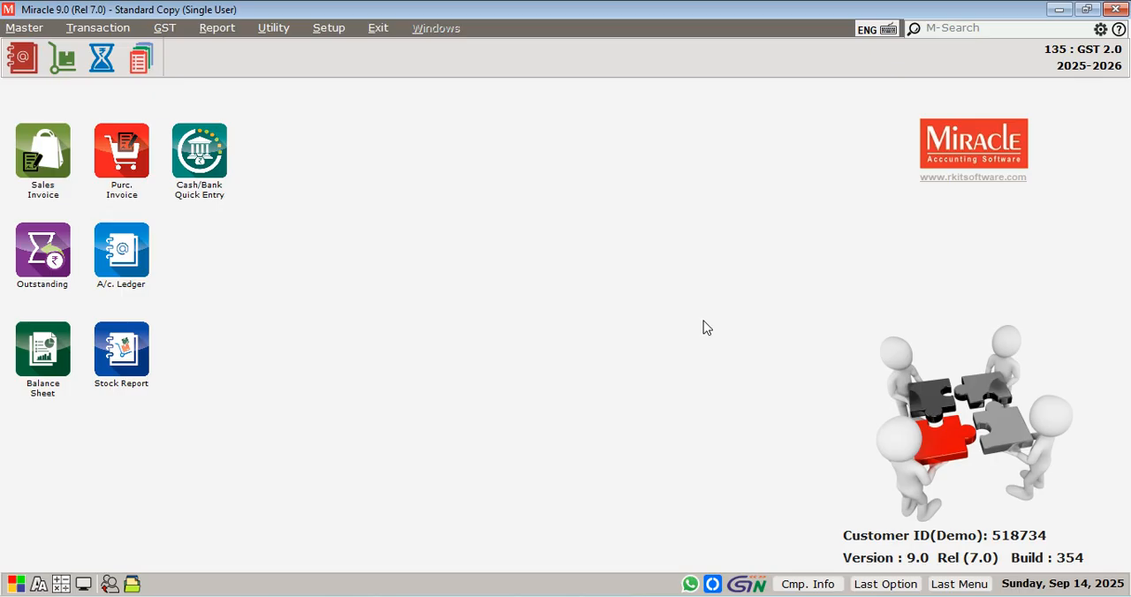
Open the sales invoice voucher list and start a new sales bill
{"action": "key", "text": "alt+t"}
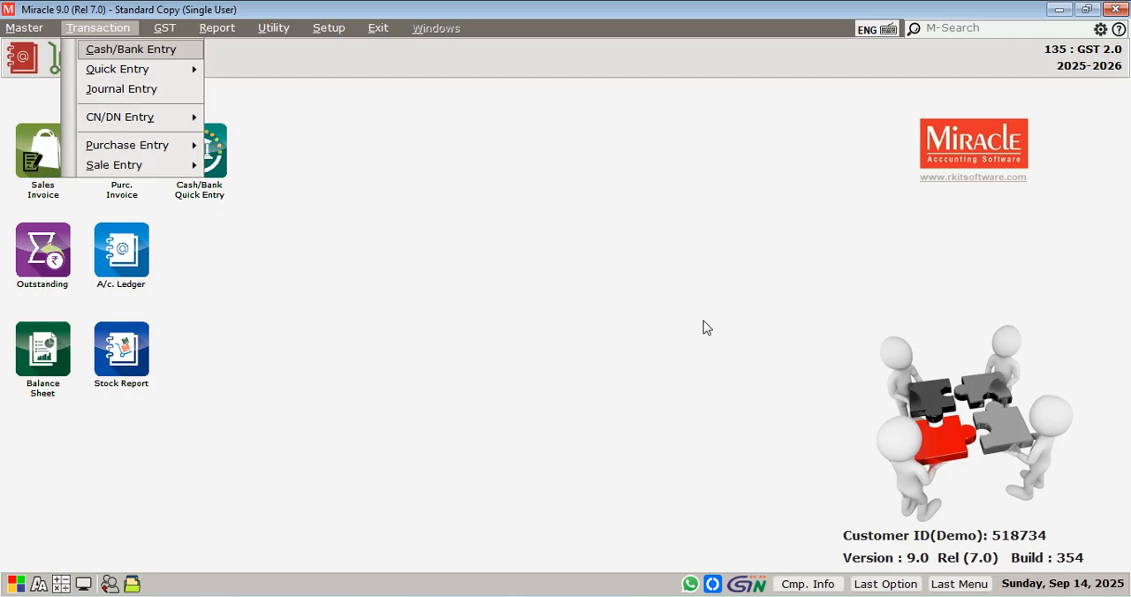
{"action": "key", "text": "Up"}
{"action": "key", "text": "Right"}
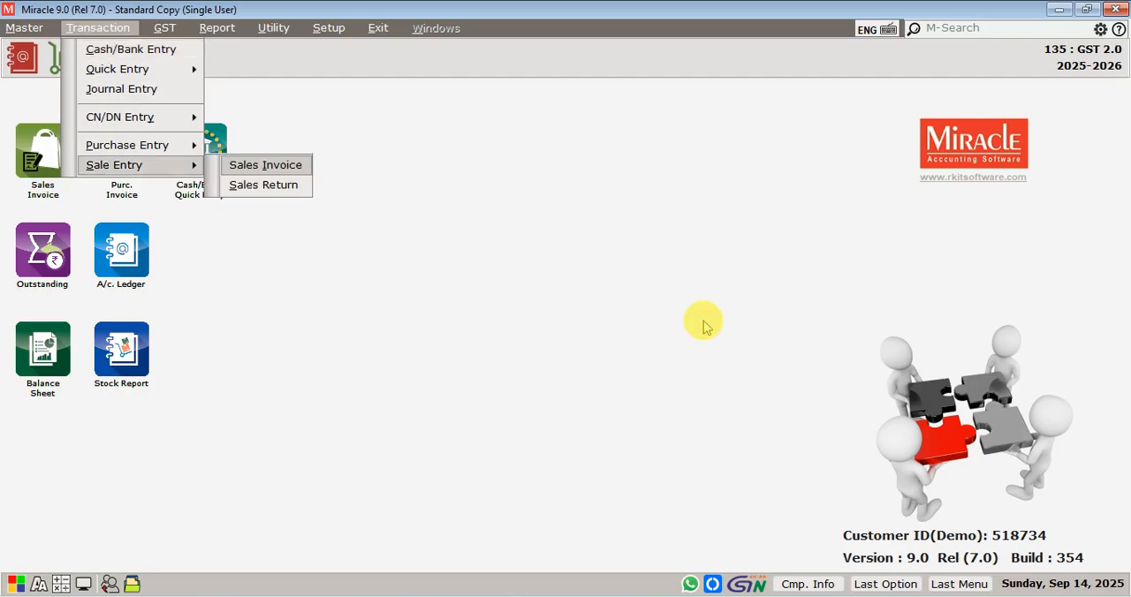
{"action": "key", "text": "Return"}
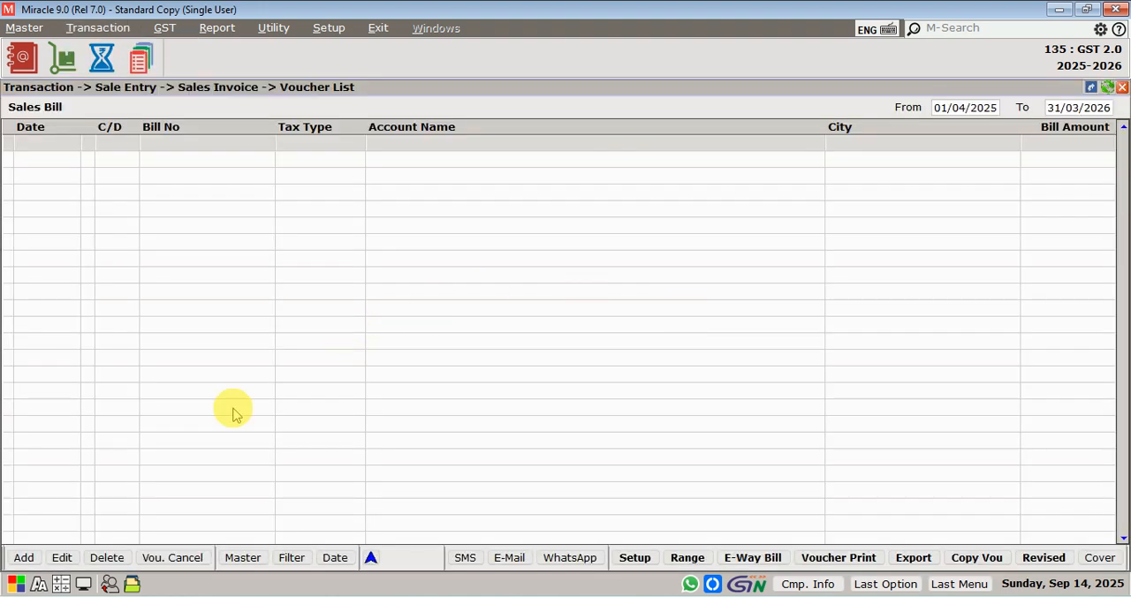
{"action": "left_click", "coordinate": [18, 559]}
Make the sales bill a Cash bill with invoice type GST and keep the bill date 14/09/2025
{"action": "key", "text": "Return"}
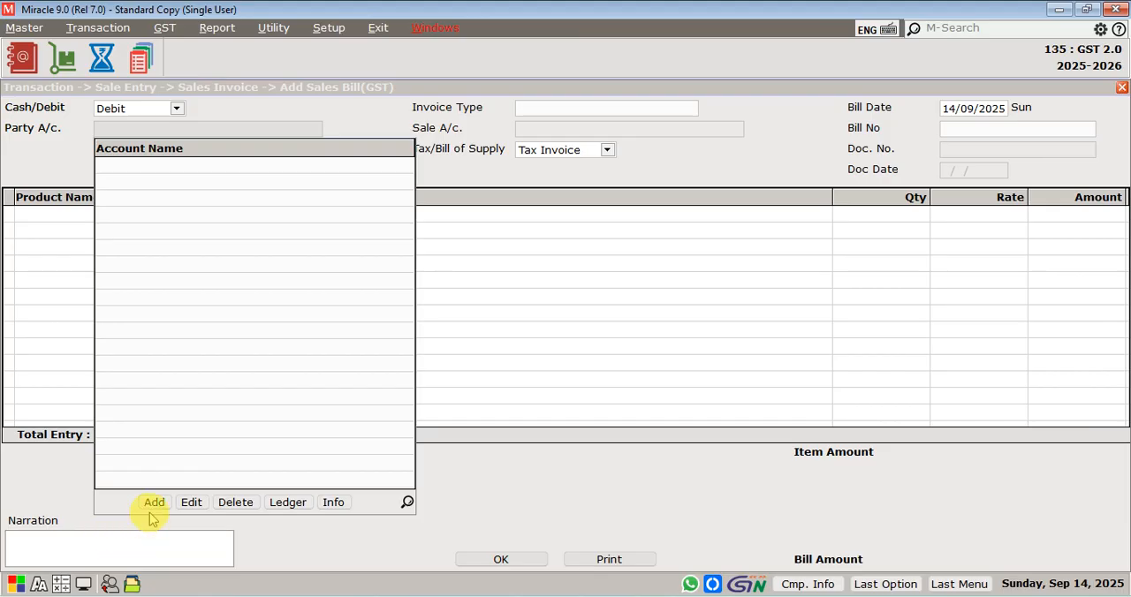
{"action": "key", "text": "Escape"}
{"action": "key", "text": "Up"}
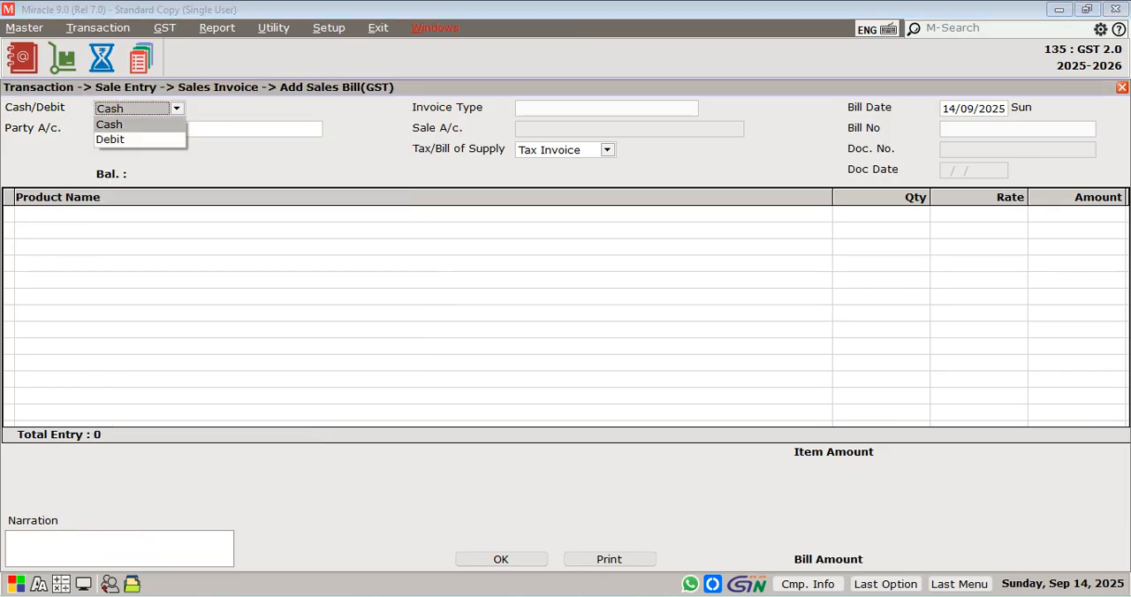
{"action": "key", "text": "Return"}
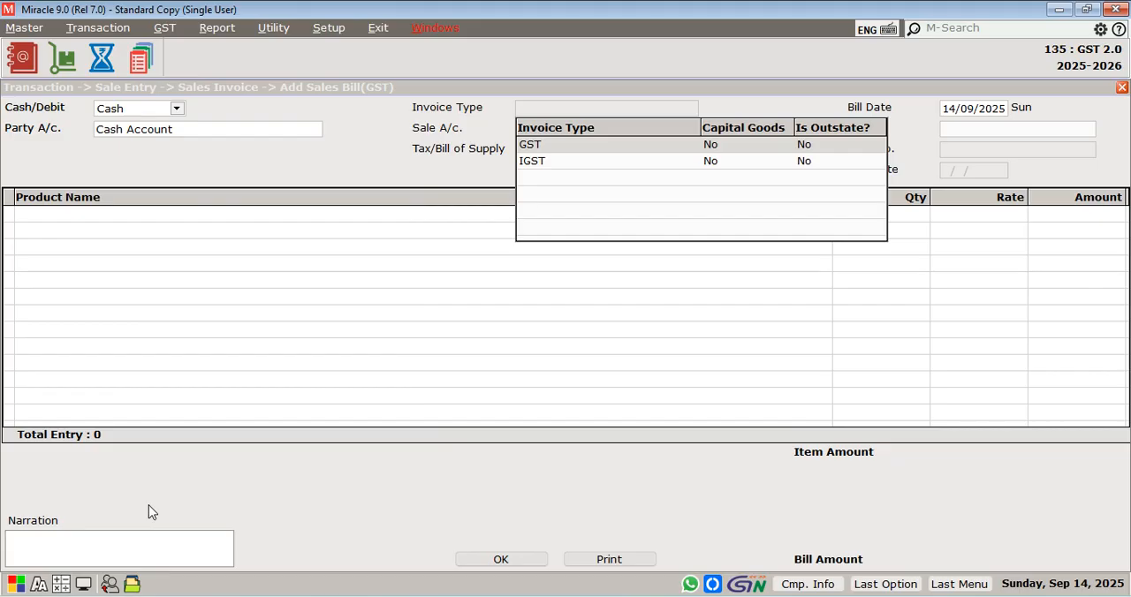
{"action": "left_click", "coordinate": [148, 505]}
{"action": "key", "text": "Return"}
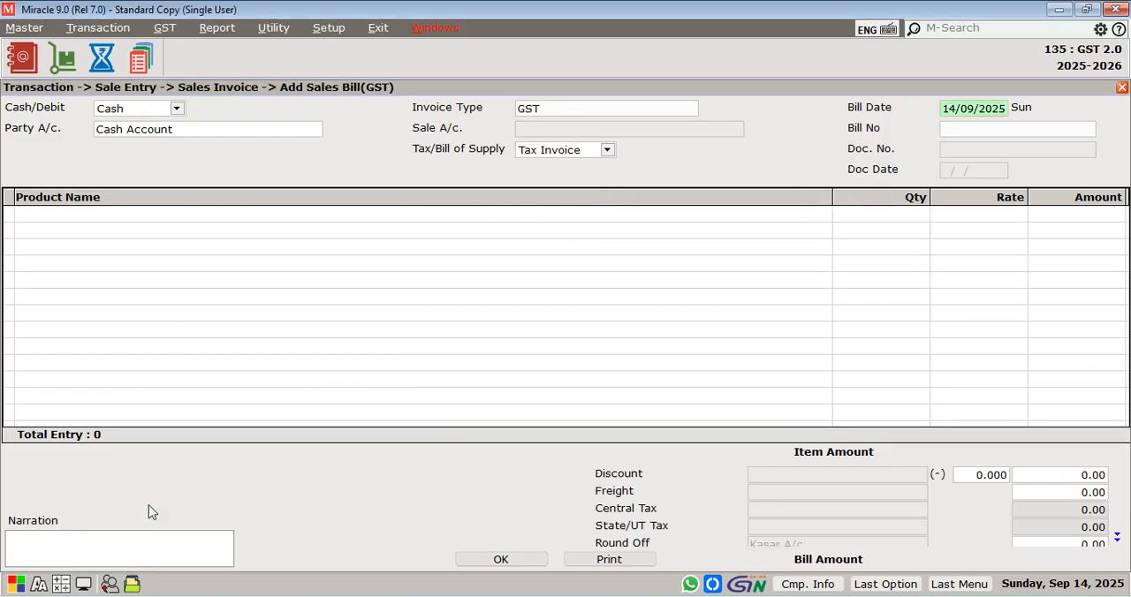
{"action": "key", "text": "Return"}
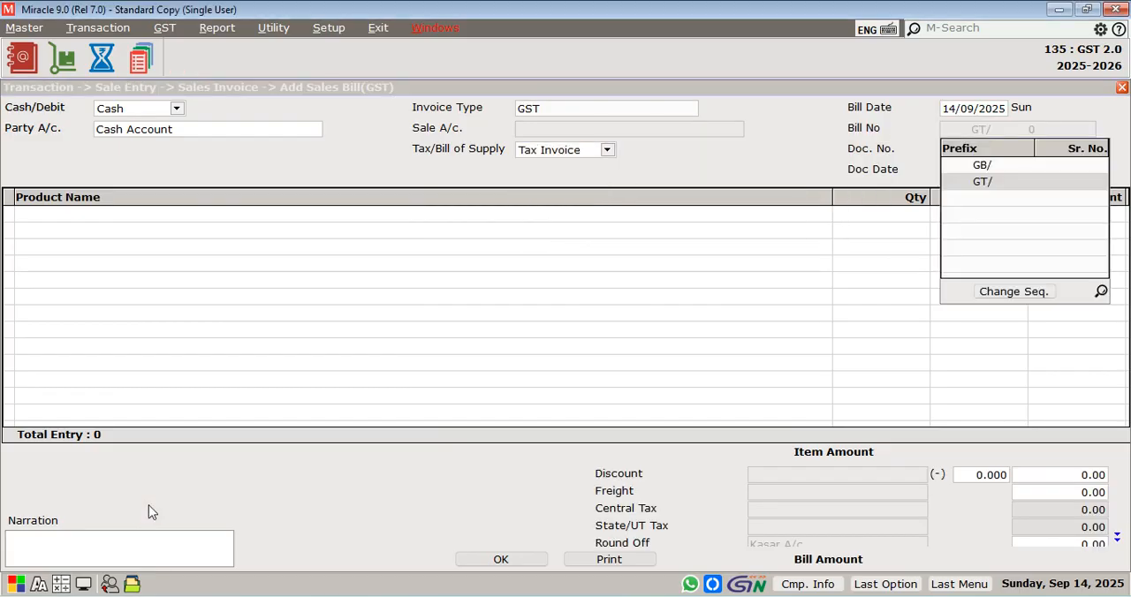
Use bill number prefix GT/ and add UTRATECH CEMENT to the bill with quantity 10 and rate 1500
{"action": "key", "text": "Return"}
{"action": "key", "text": "Return"}
{"action": "key", "text": "Down"}
{"action": "key", "text": "Down"}
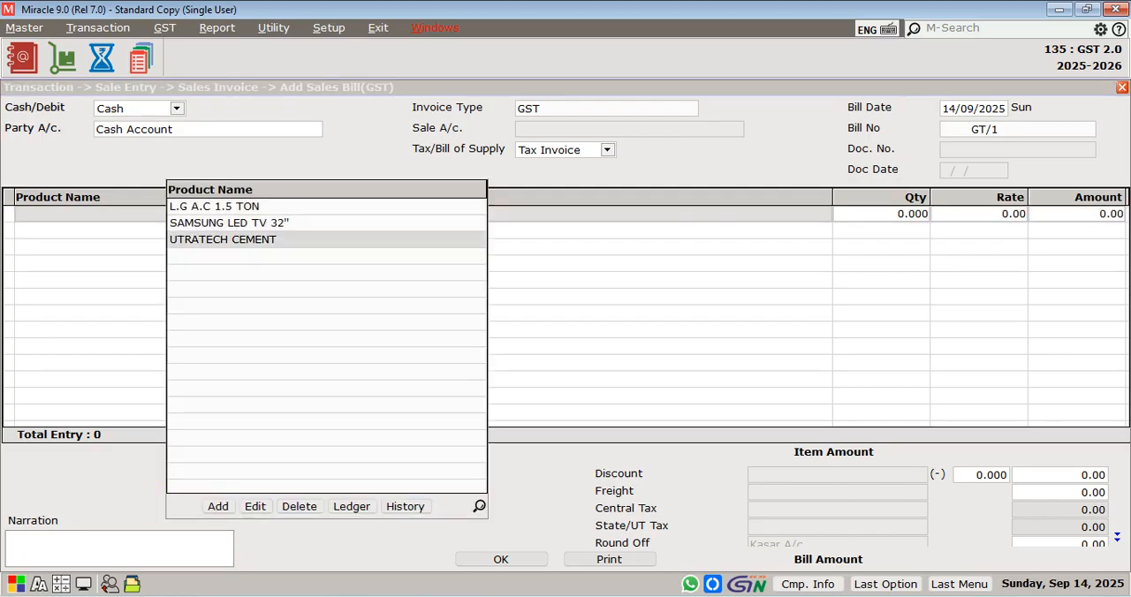
{"action": "key", "text": "Return"}
{"action": "type", "text": "10"}
{"action": "key", "text": "Return"}
{"action": "type", "text": "150"}
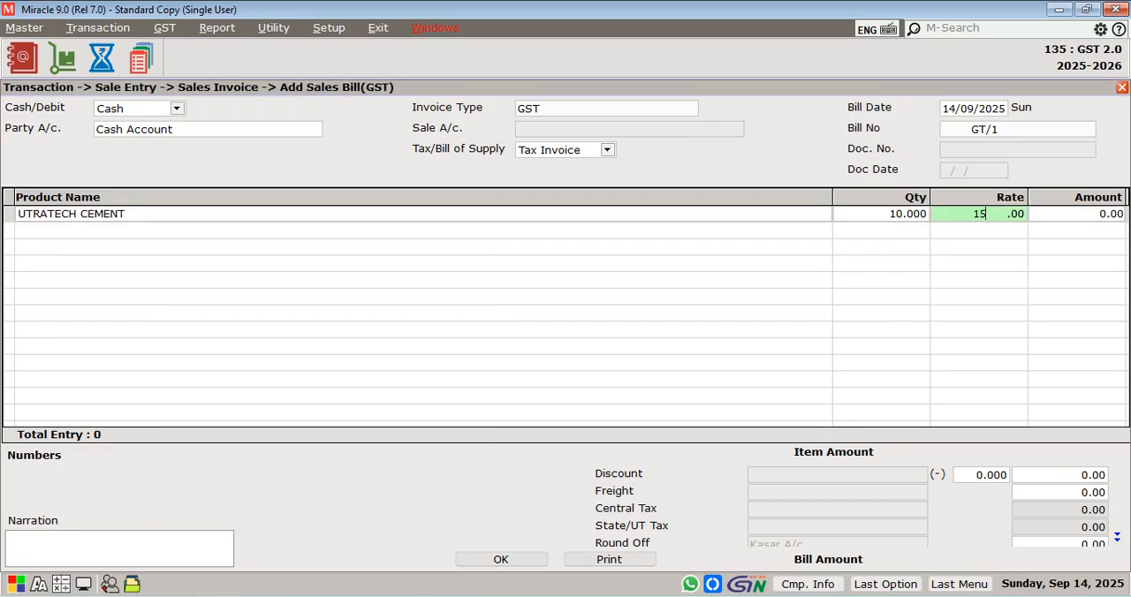
{"action": "type", "text": "0"}
{"action": "key", "text": "Return"}
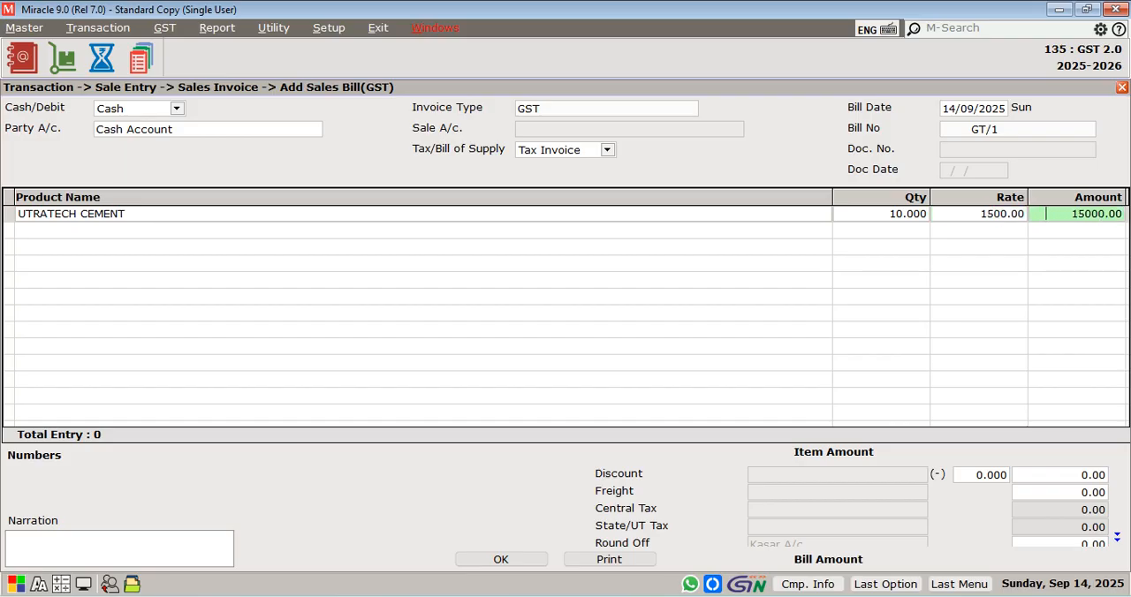
{"action": "key", "text": "Return"}
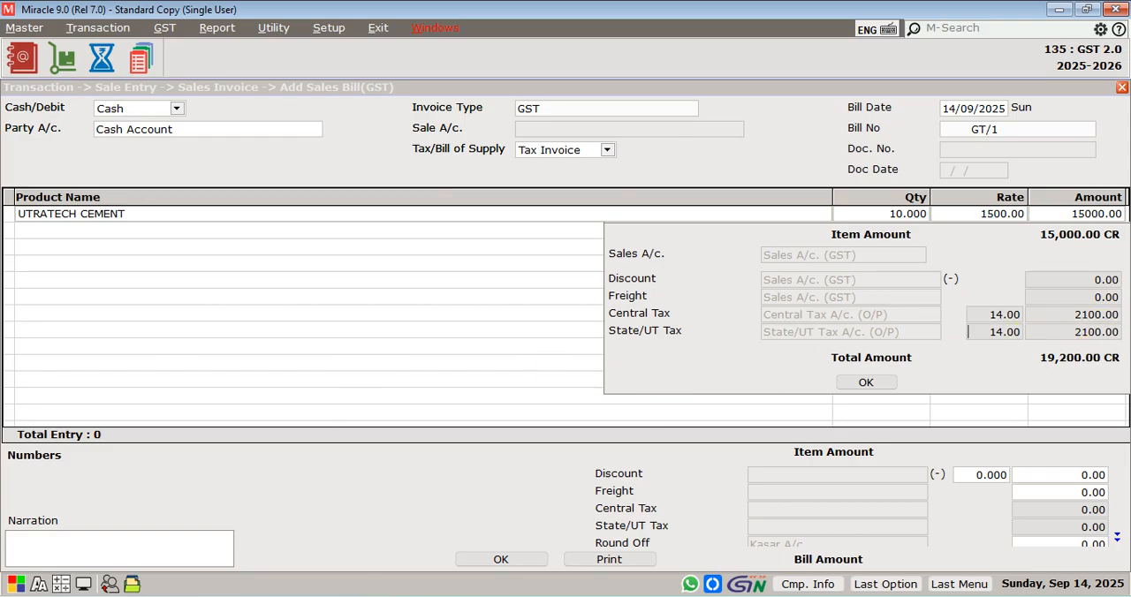
Accept the central and state tax details for the UTRATECH CEMENT item and save the sales bill
{"action": "key", "text": "Return"}
{"action": "key", "text": "Return"}
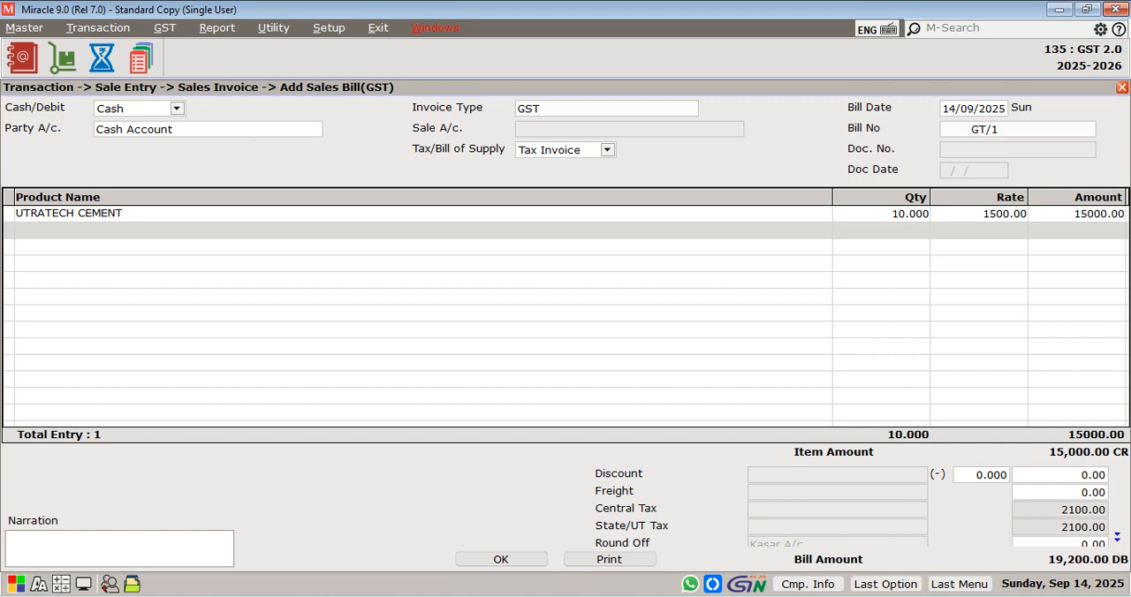
{"action": "left_click", "coordinate": [520, 561]}
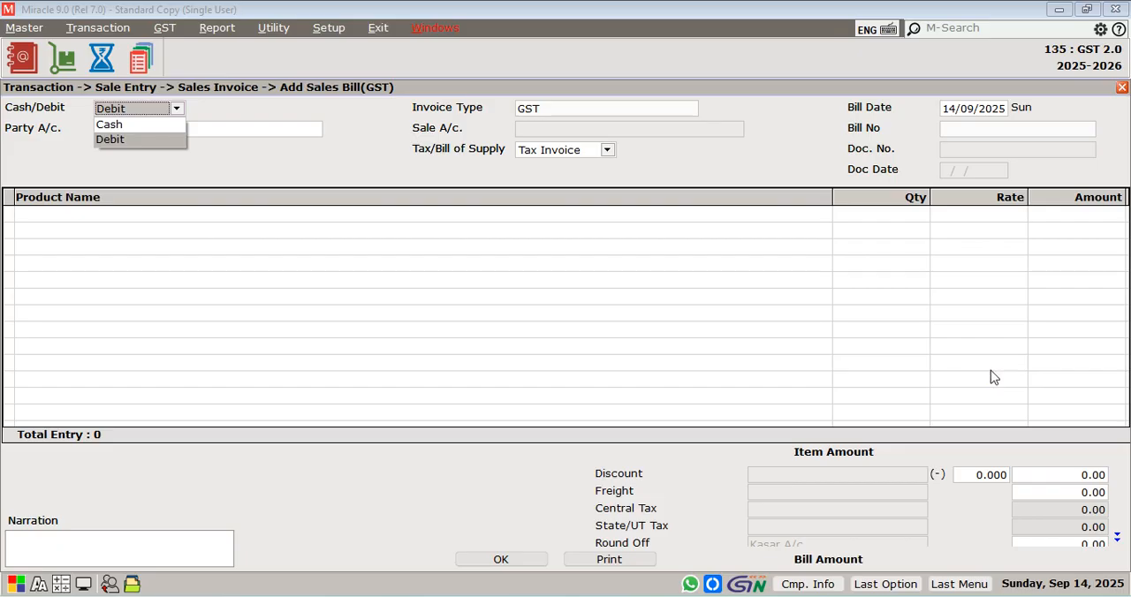
Set up another Cash bill with invoice type GST, bill date 22/09/2025 and bill number prefix GT/
{"action": "key", "text": "Up"}
{"action": "key", "text": "Return"}
{"action": "key", "text": "Return"}
{"action": "key", "text": "Return"}
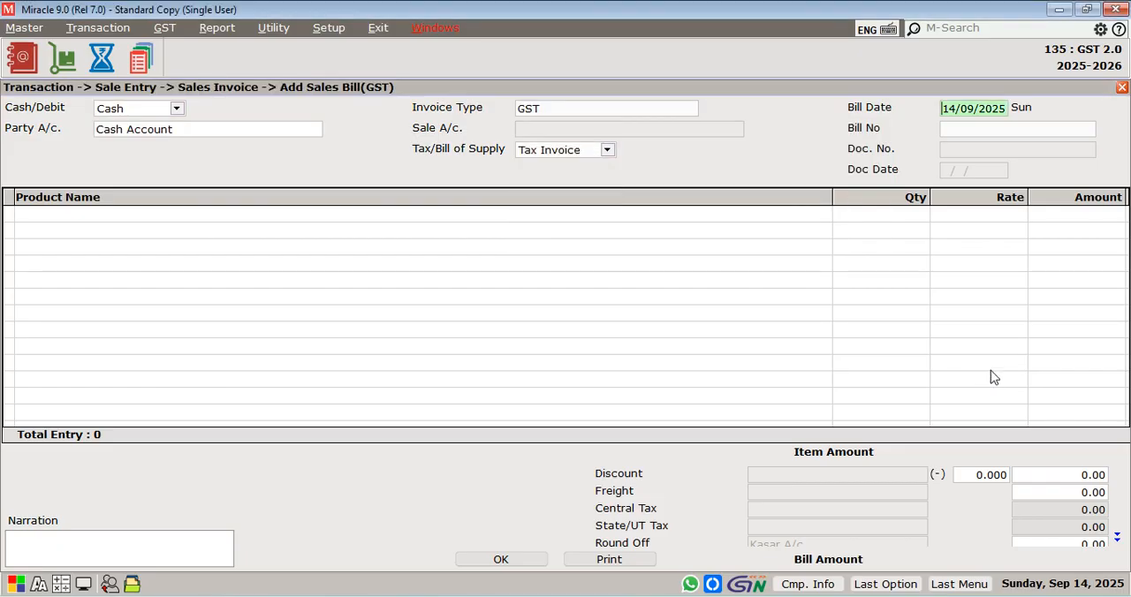
{"action": "type", "text": "22"}
{"action": "key", "text": "Return"}
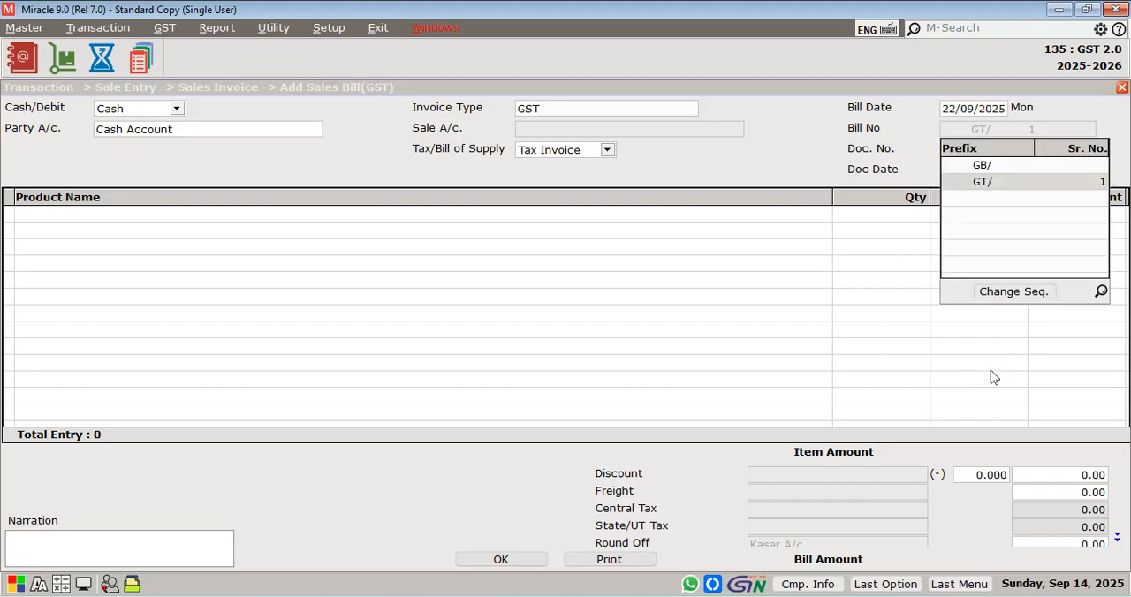
{"action": "key", "text": "Return"}
Enter UTRATECH CEMENT with quantity 10 at rate 1500, check its central and state tax rates, then discard the bill
{"action": "key", "text": "Return"}
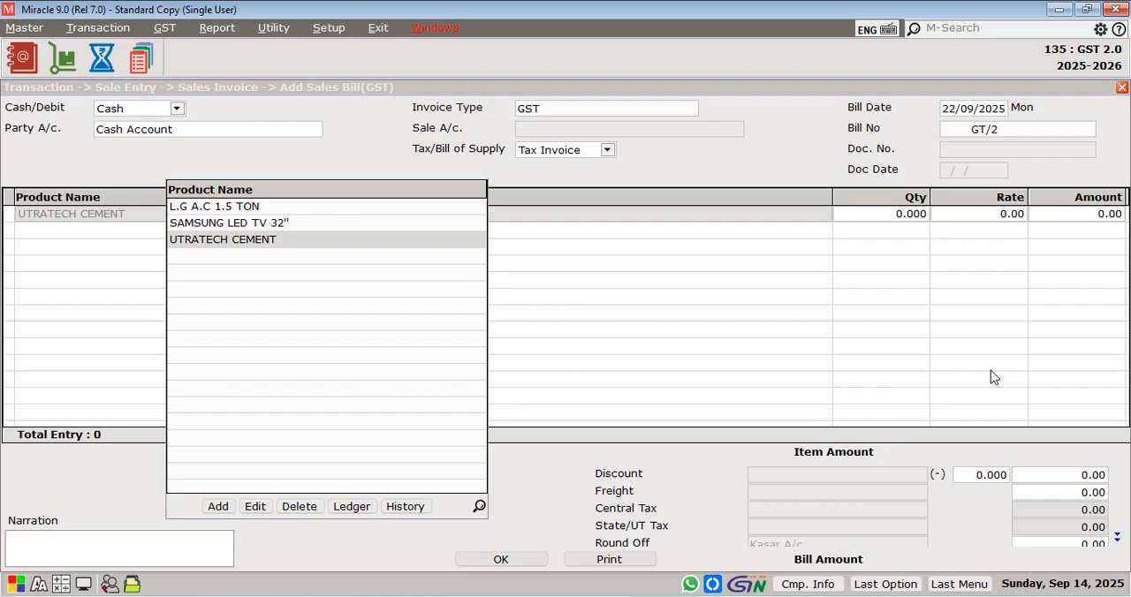
{"action": "left_click", "coordinate": [991, 370]}
{"action": "type", "text": "10"}
{"action": "key", "text": "Return"}
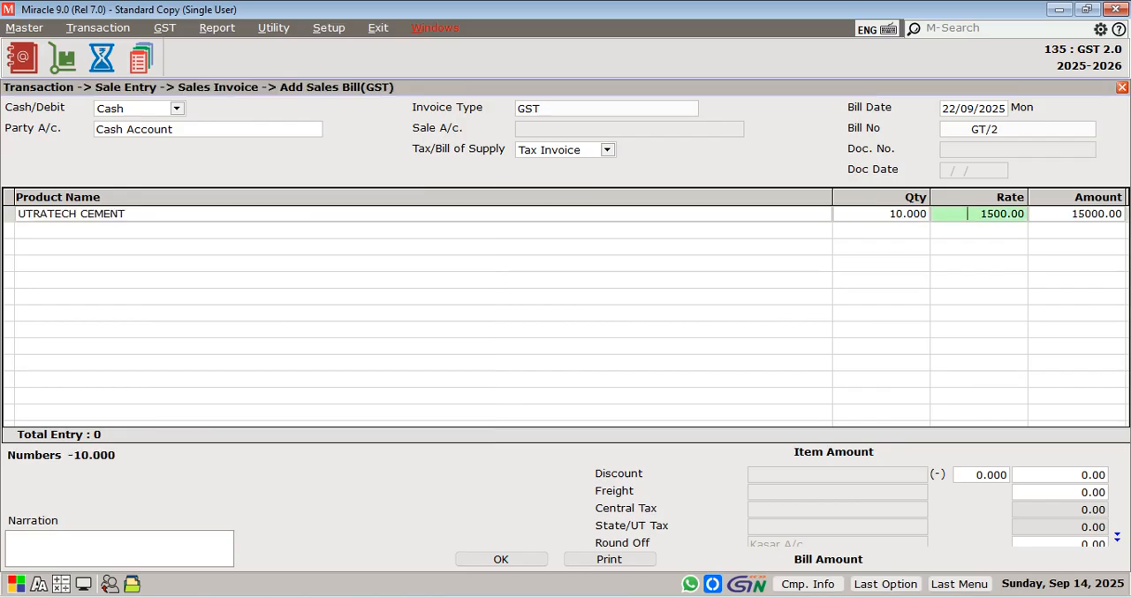
{"action": "key", "text": "Return"}
{"action": "key", "text": "Return"}
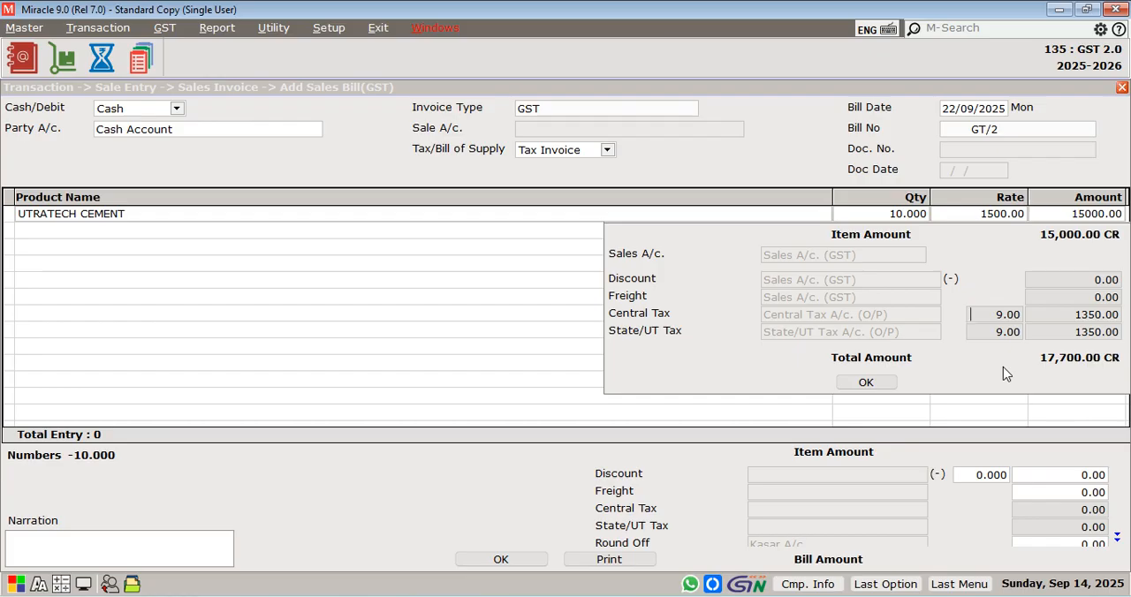
{"action": "key", "text": "Escape"}
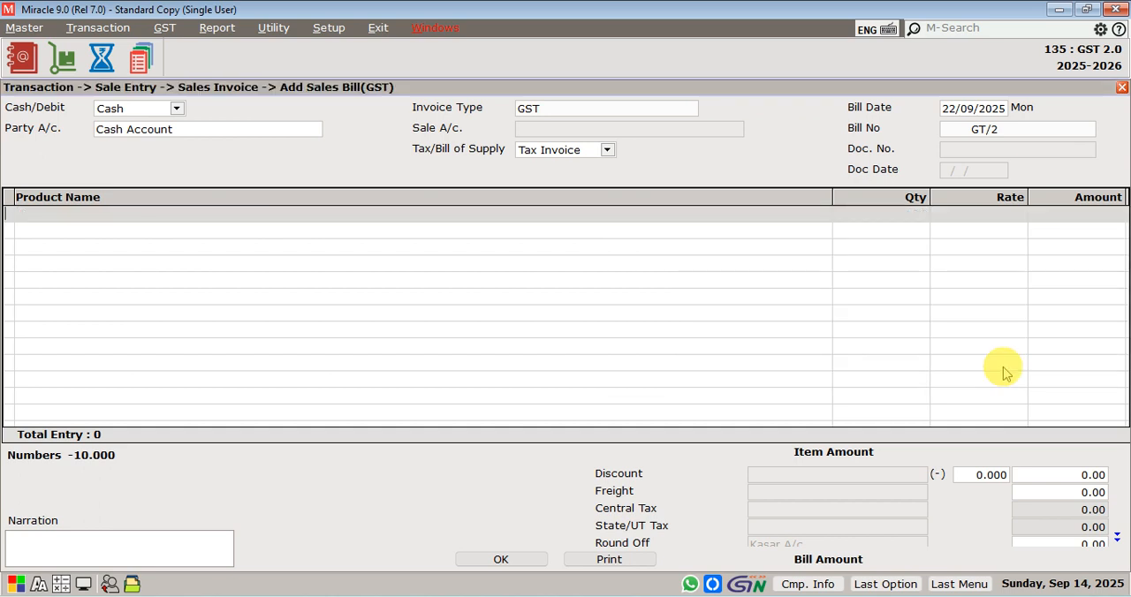
{"action": "key", "text": "Escape"}
{"action": "key", "text": "Return"}
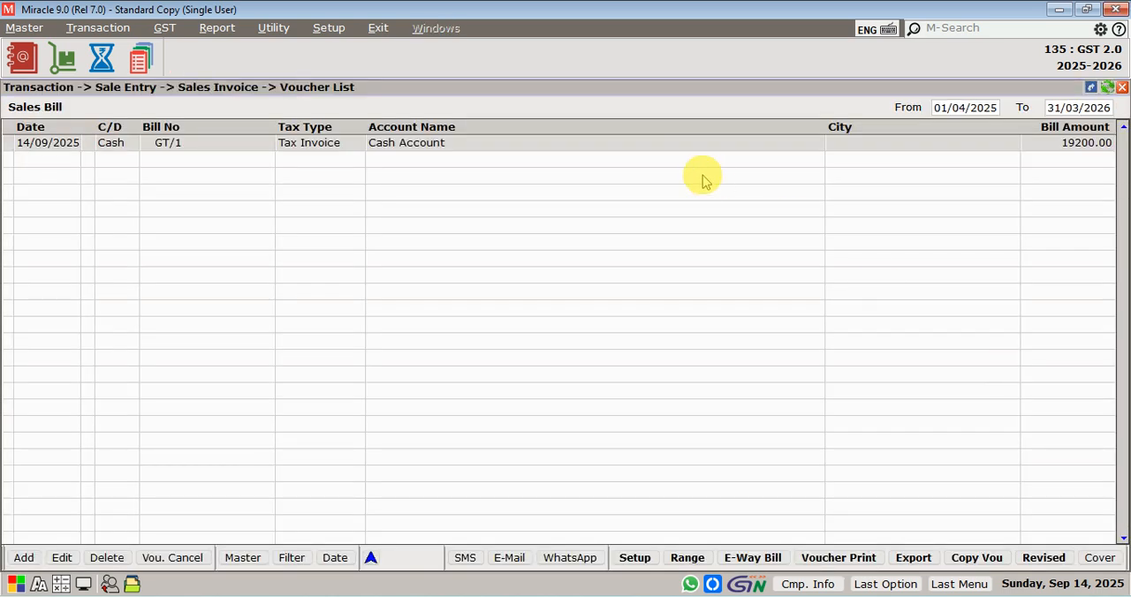
Close the sales voucher list and open the product master
{"action": "key", "text": "Escape"}
{"action": "key", "text": "alt+m"}
{"action": "key", "text": "Down"}
{"action": "key", "text": "Down"}
{"action": "key", "text": "Down"}
{"action": "key", "text": "Return"}
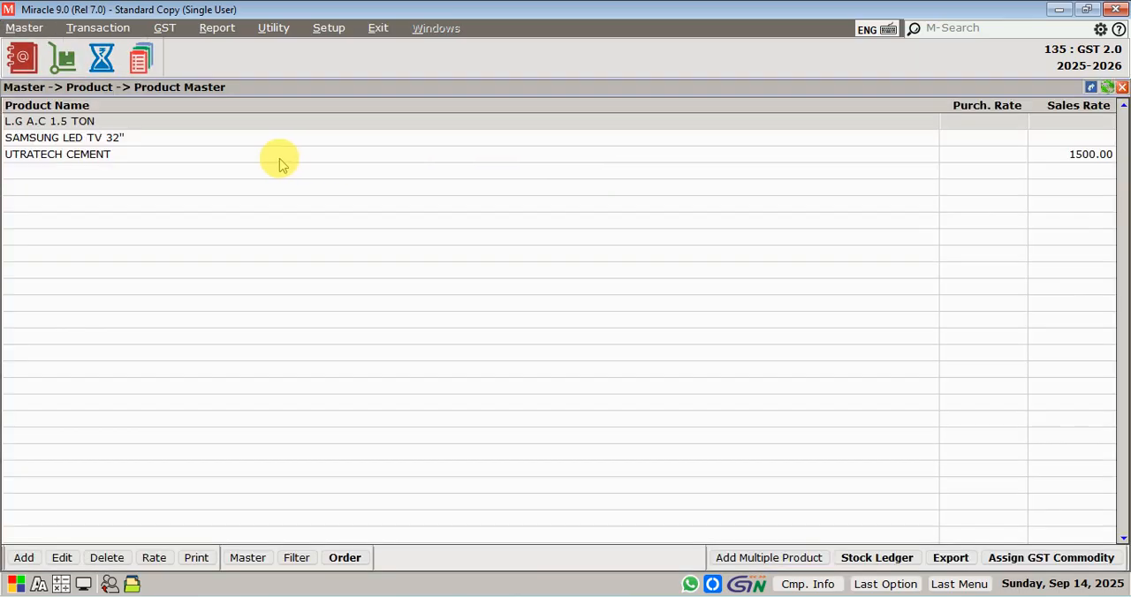
Review the GST commodity list for UTRATECH CEMENT, then close the product's details and the product master without changes
{"action": "left_click", "coordinate": [259, 165]}
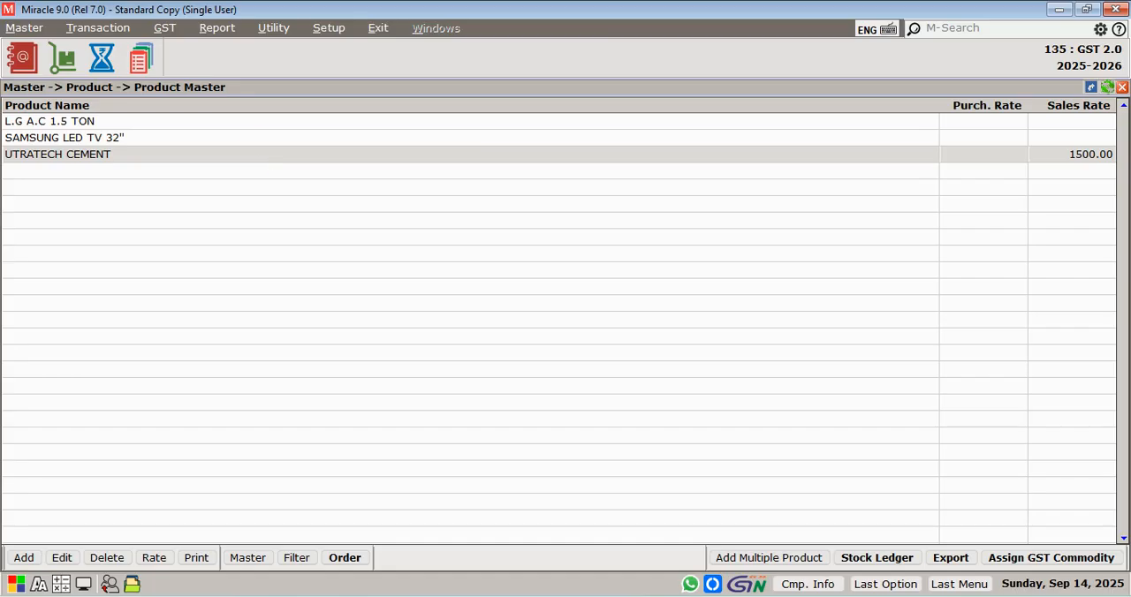
{"action": "double_click", "coordinate": [260, 165]}
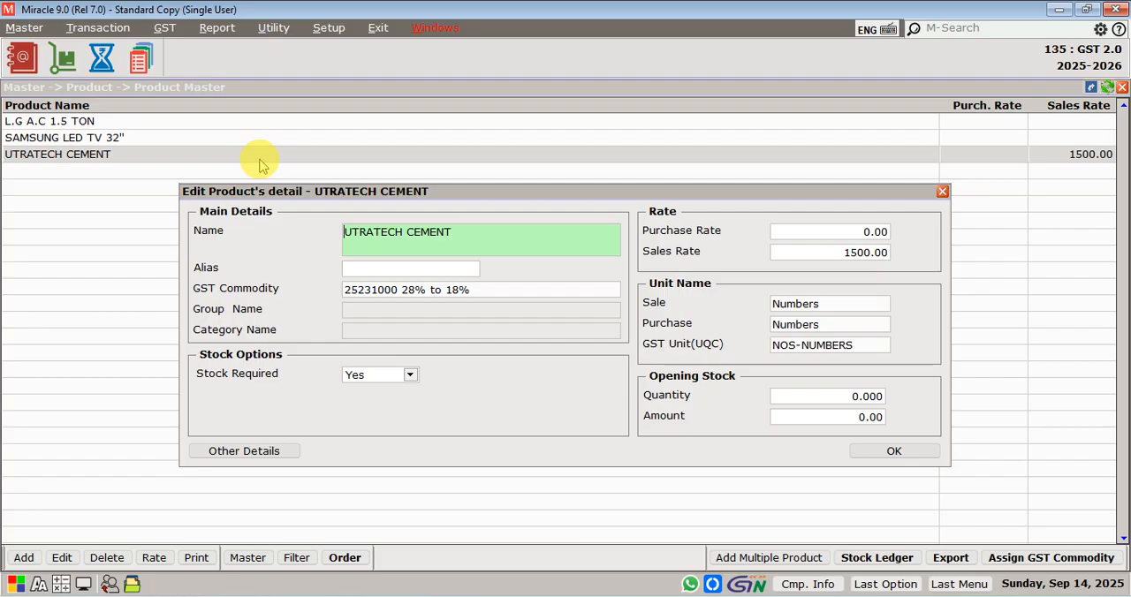
{"action": "left_click", "coordinate": [491, 304]}
{"action": "left_click", "coordinate": [489, 293]}
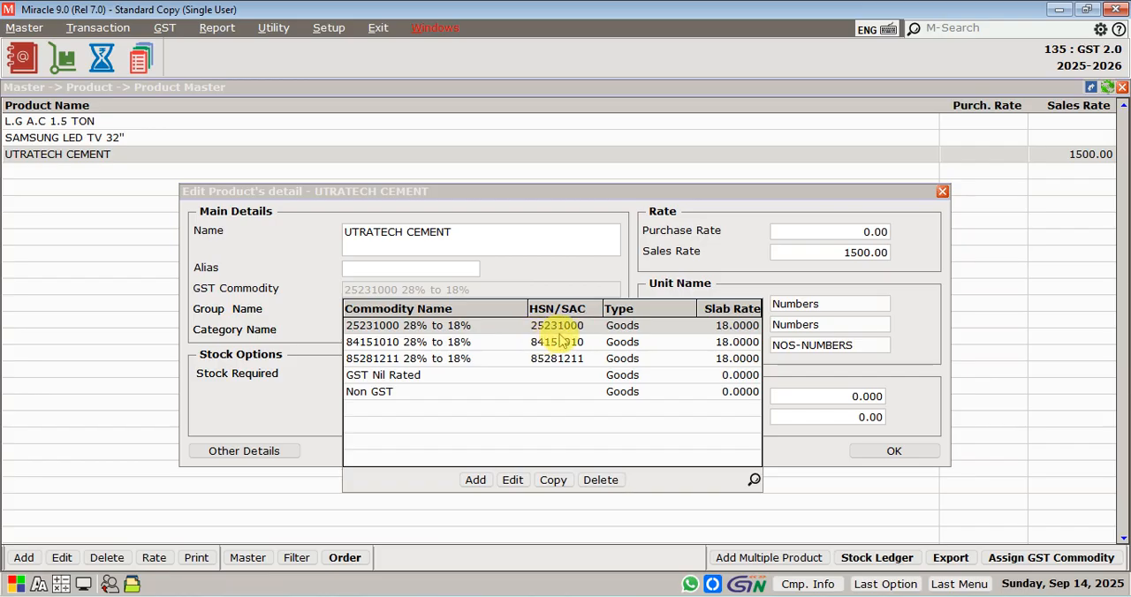
{"action": "key", "text": "Escape"}
{"action": "key", "text": "Escape"}
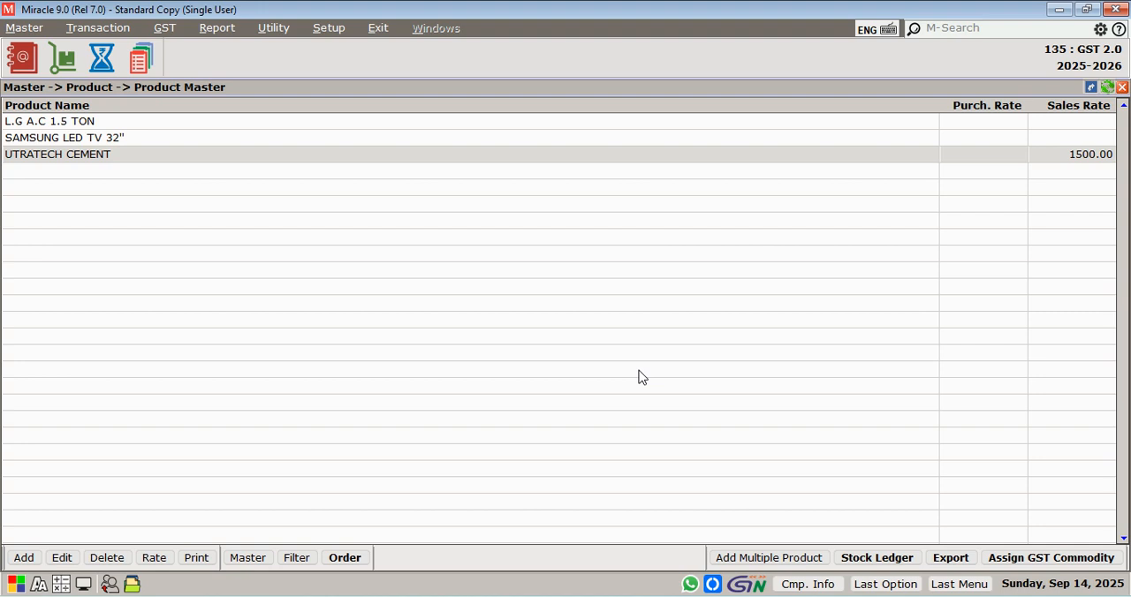
{"action": "key", "text": "Up"}
{"action": "key", "text": "Up"}
{"action": "key", "text": "Down"}
{"action": "key", "text": "Down"}
{"action": "key", "text": "Escape"}
{"action": "left_click", "coordinate": [742, 358]}
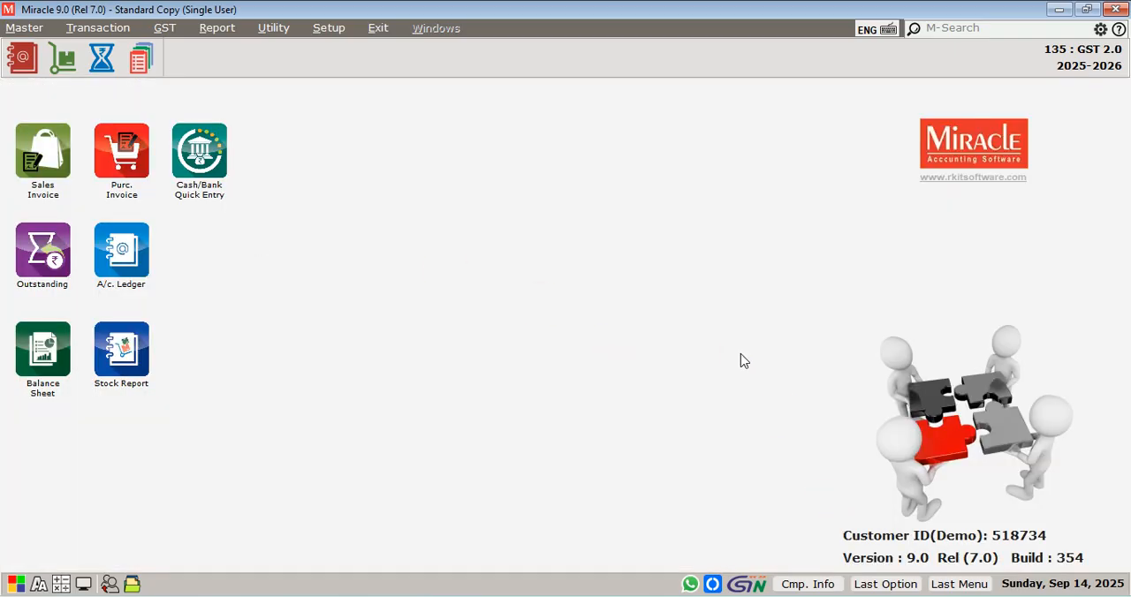
{"action": "left_click", "coordinate": [726, 333]}
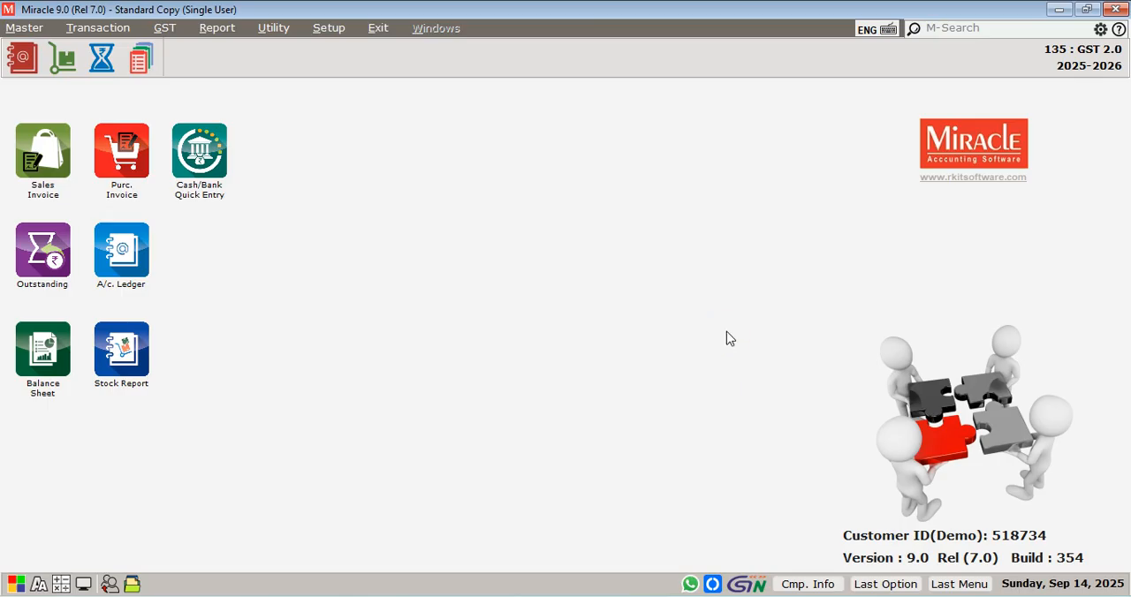